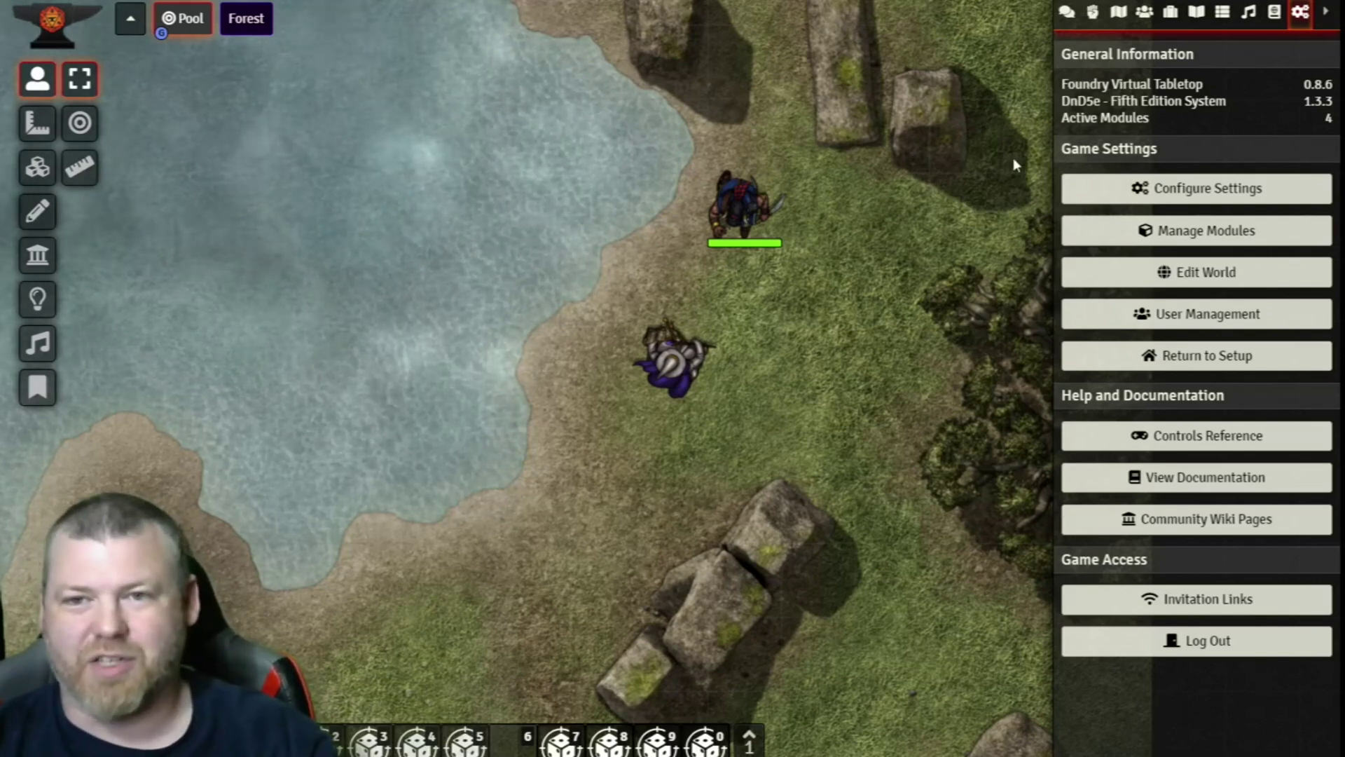
Switch the right sidebar from game settings to the chat log
left_click(1067, 15)
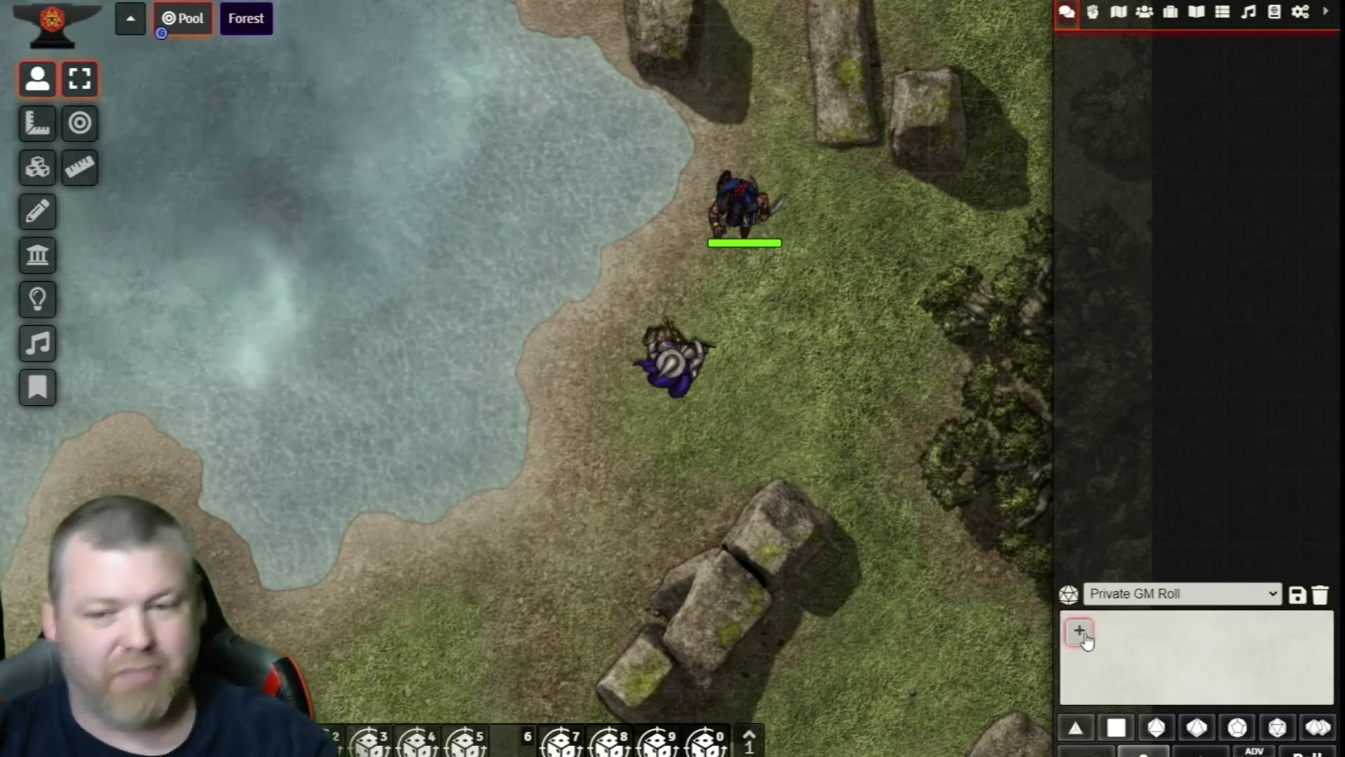
Open the chat emoji picker and scroll through smileys, people, animals, food and activities
left_click(1084, 632)
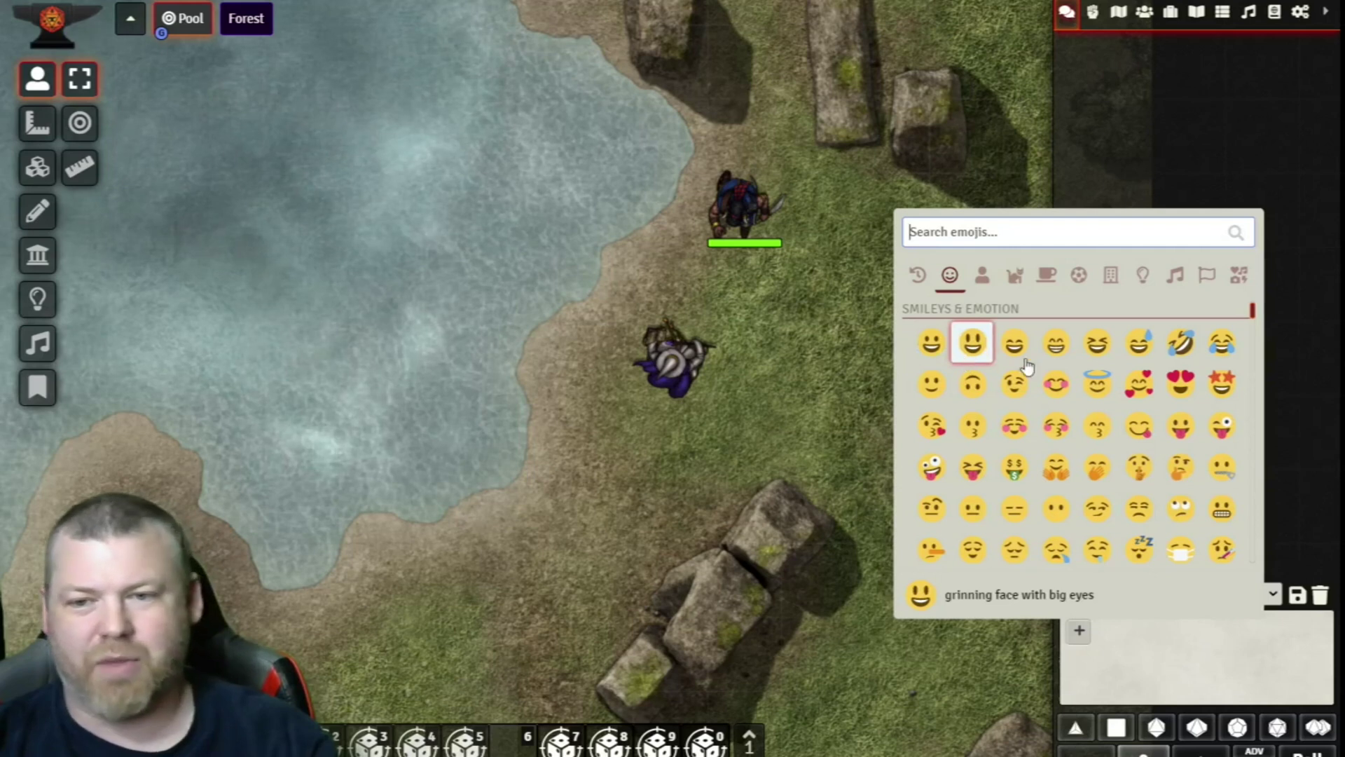
scroll(1081, 376, "down", 5)
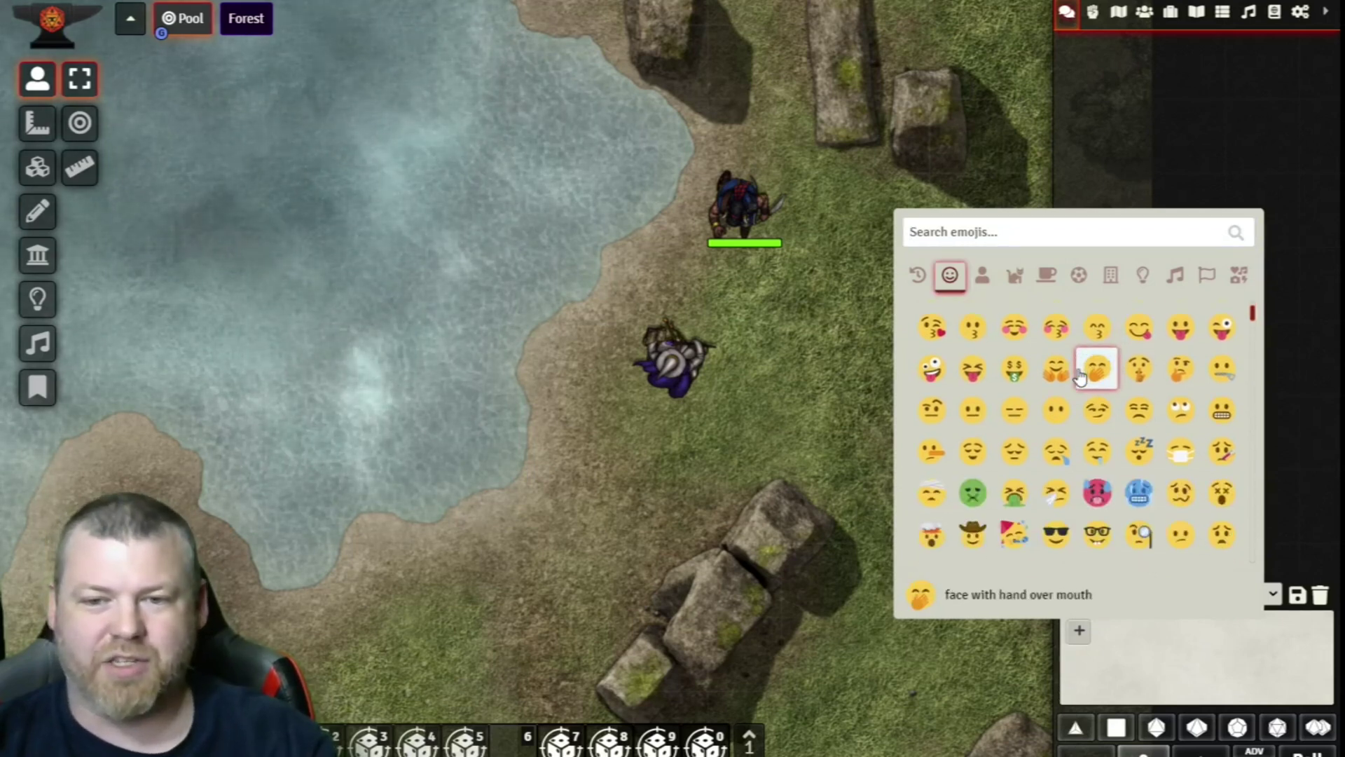
scroll(1082, 375, "down", 4)
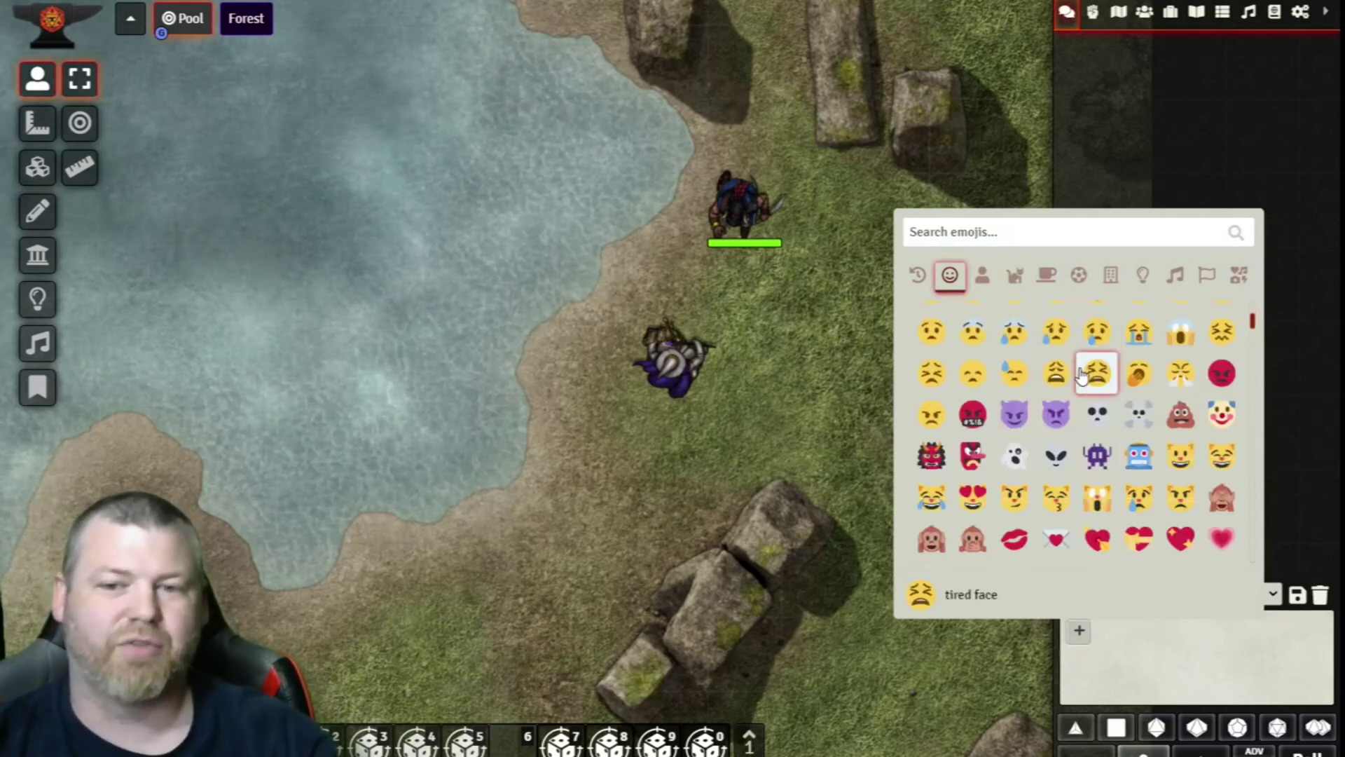
scroll(1082, 374, "down", 2)
scroll(1082, 373, "down", 3)
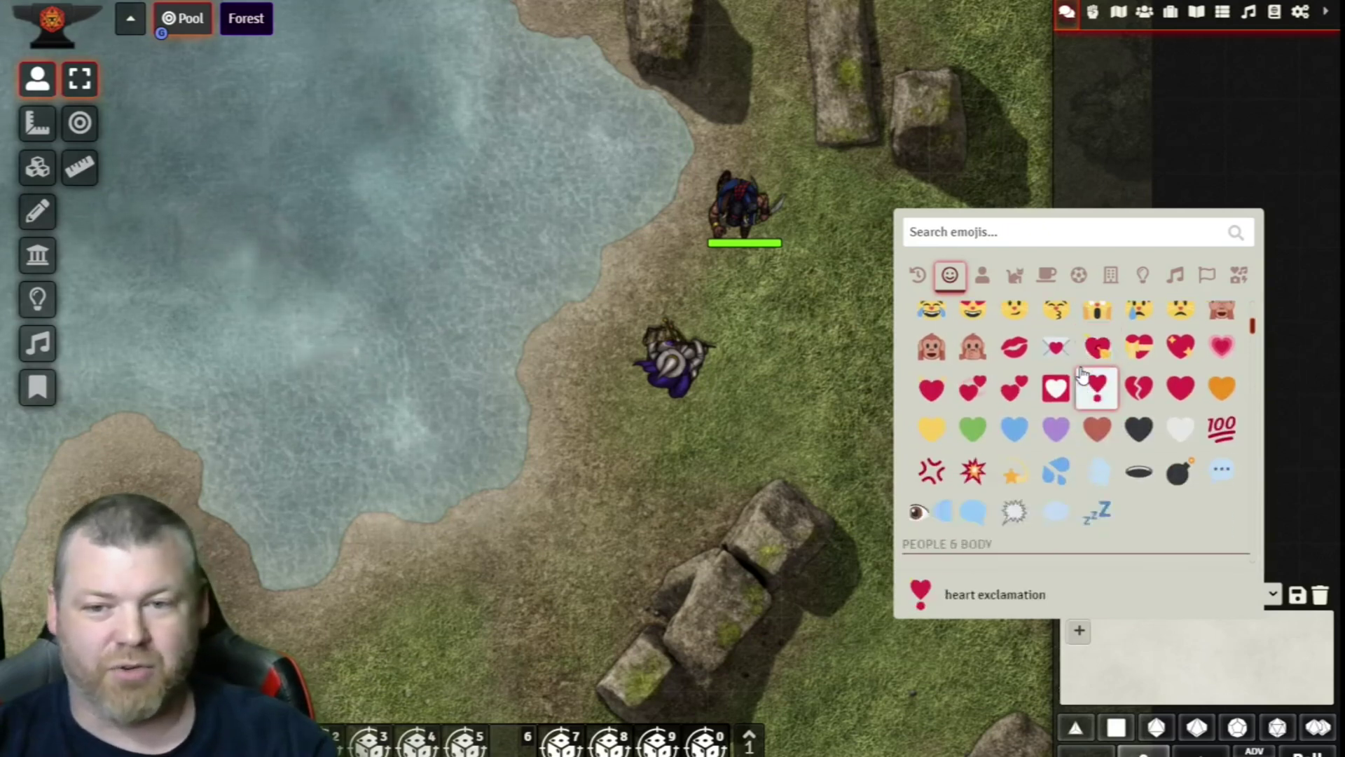
scroll(1089, 364, "down", 1)
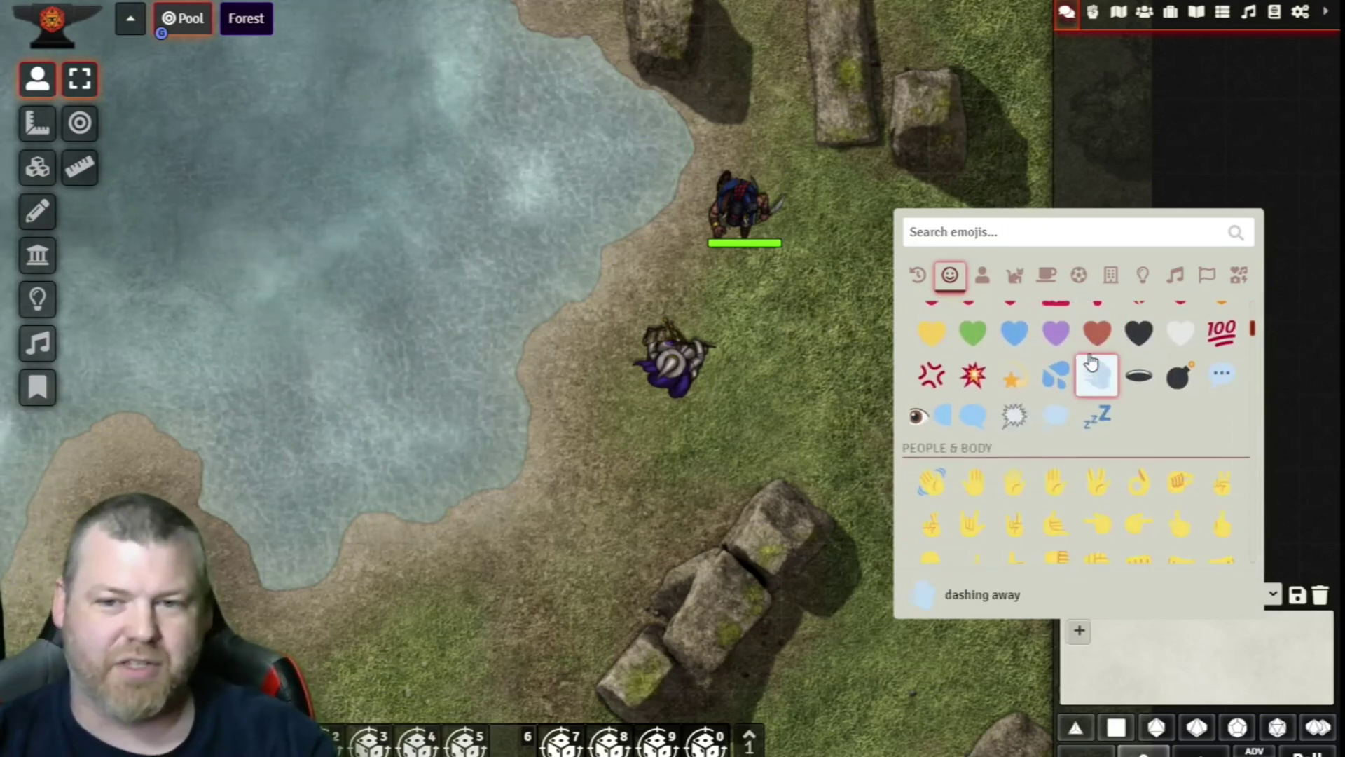
scroll(1091, 362, "down", 2)
scroll(1076, 435, "down", 2)
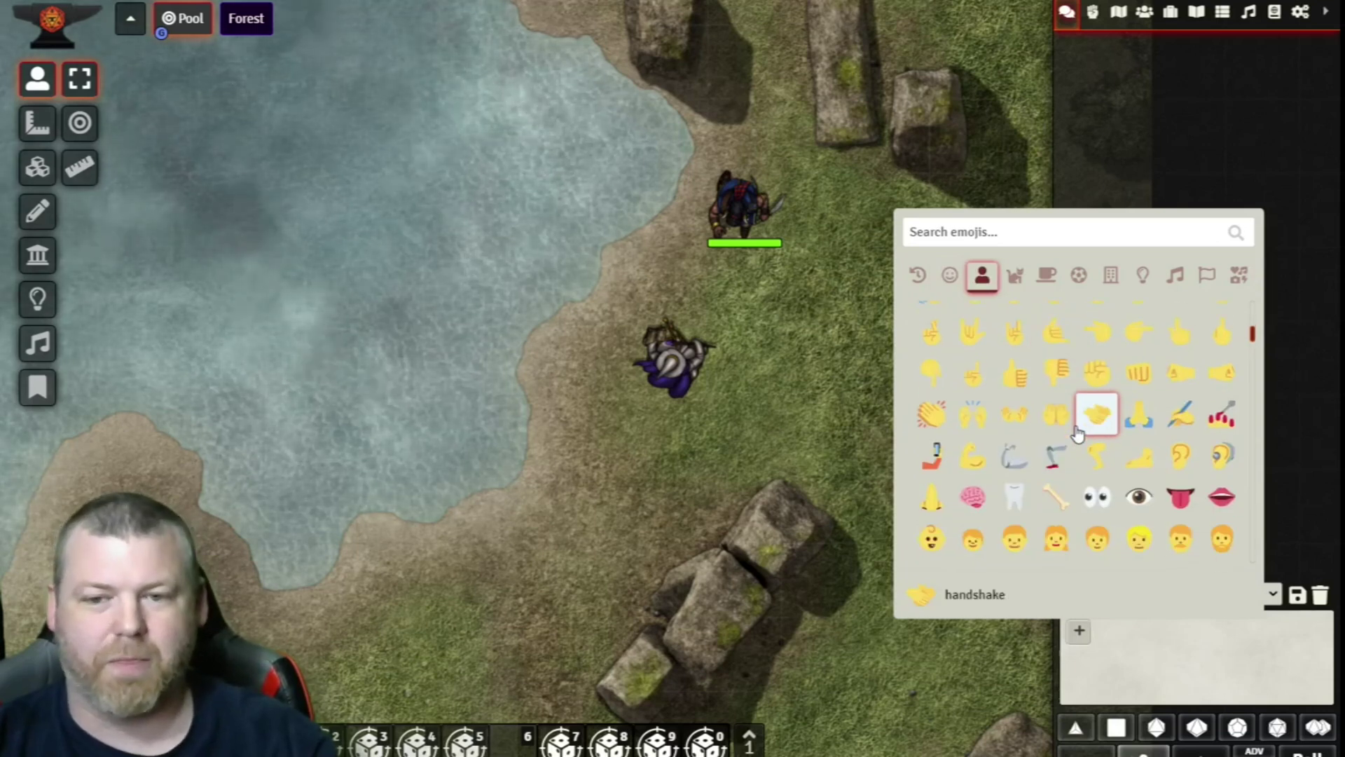
scroll(1076, 435, "down", 3)
scroll(1077, 434, "down", 3)
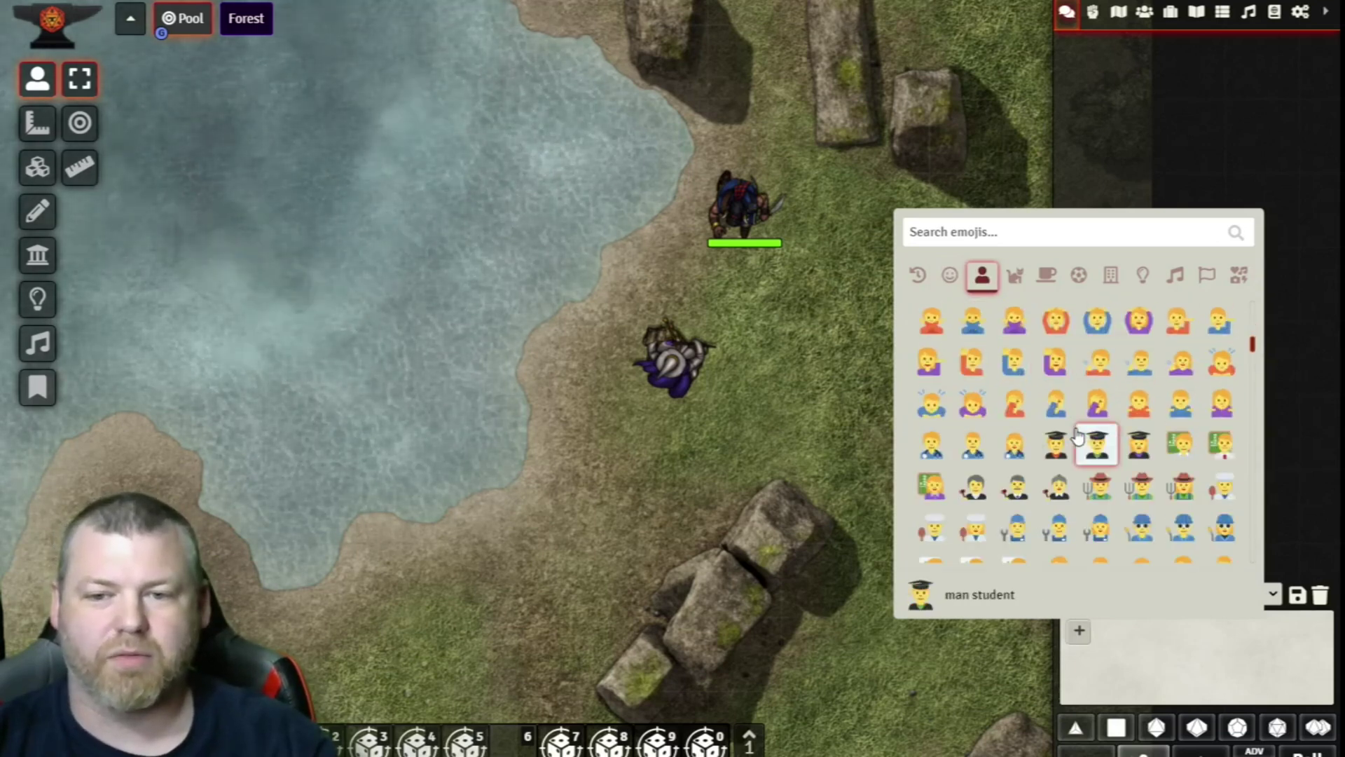
scroll(1076, 434, "down", 10)
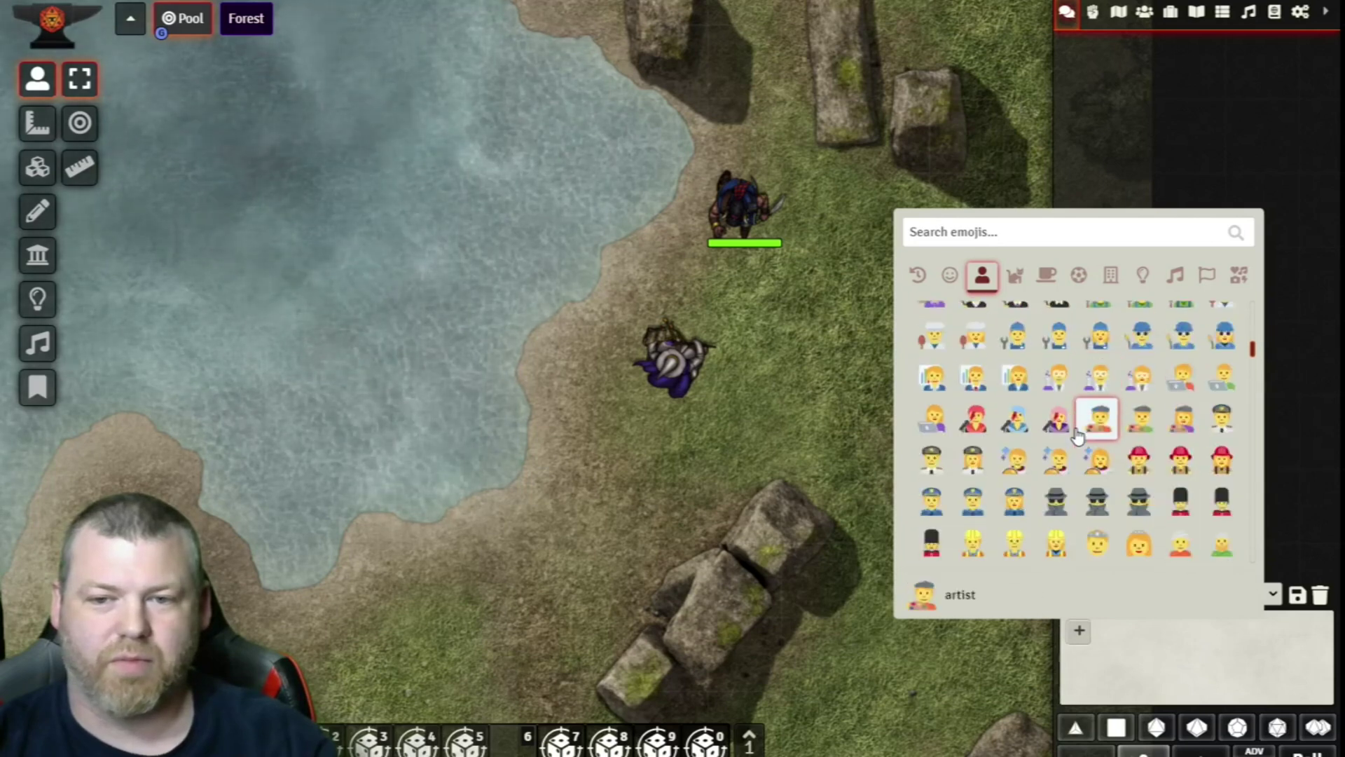
scroll(1077, 435, "down", 3)
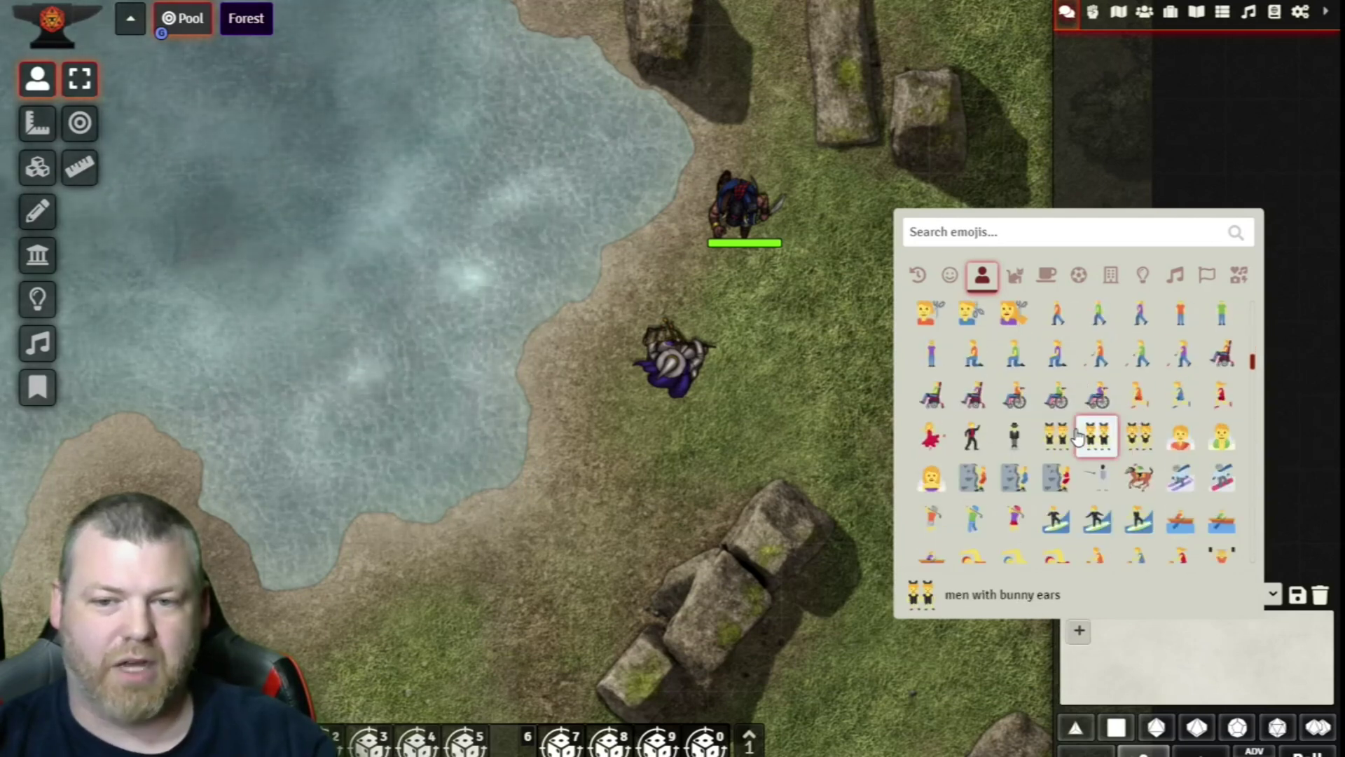
scroll(1077, 434, "down", 3)
scroll(1077, 436, "down", 6)
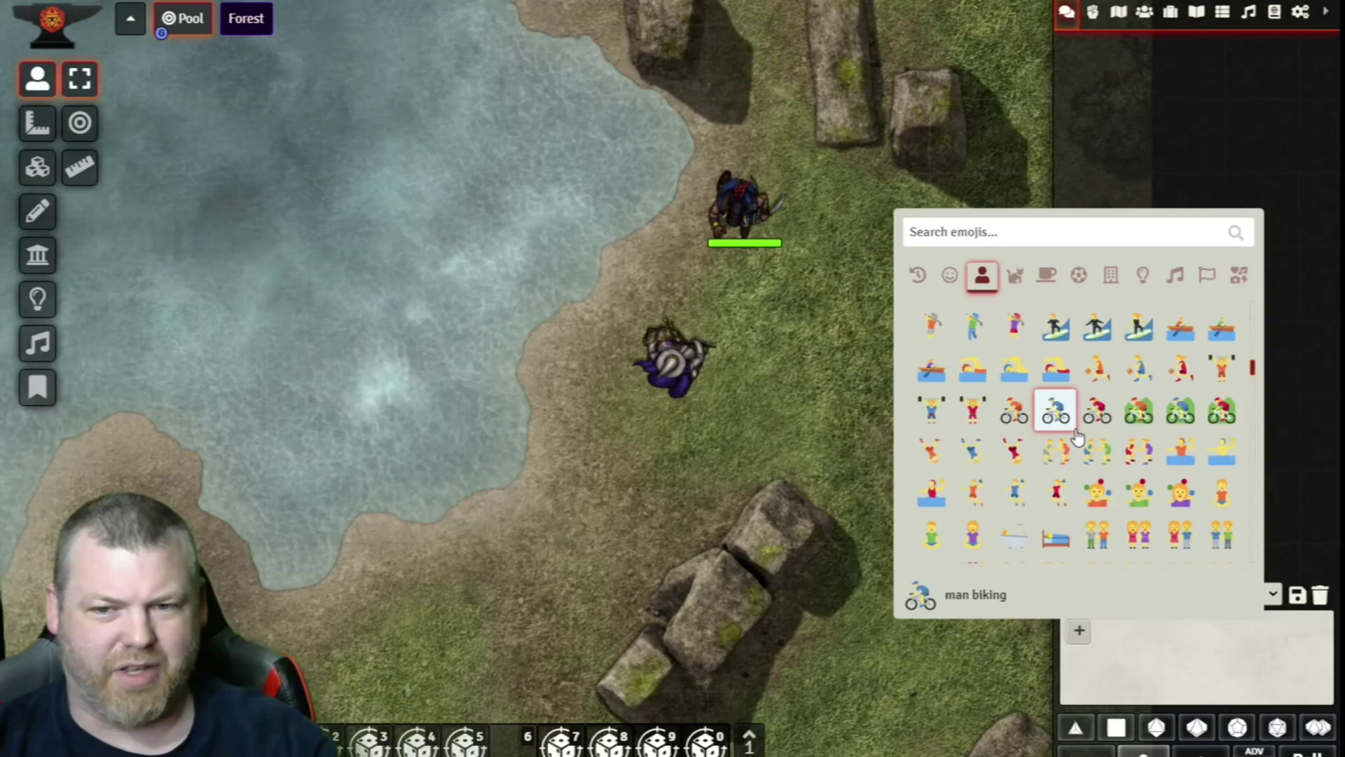
scroll(1077, 436, "down", 7)
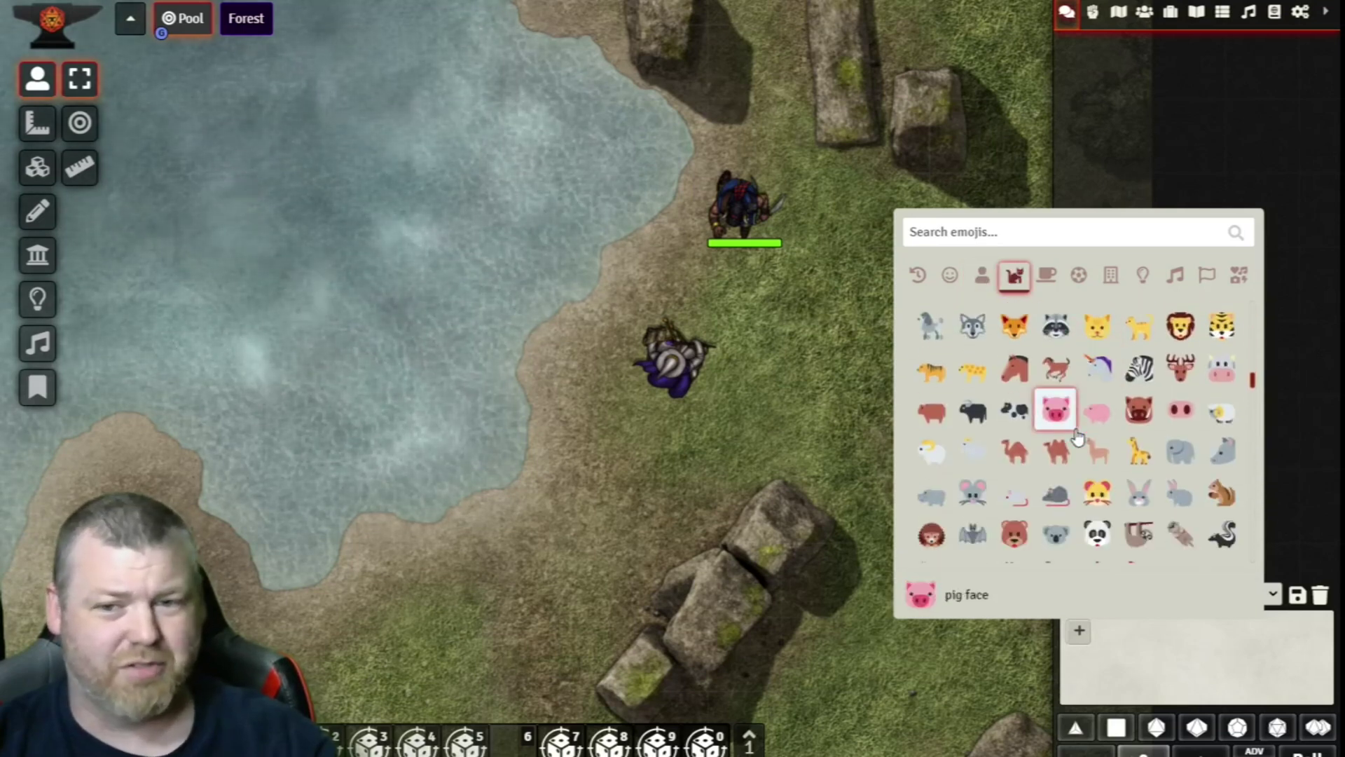
scroll(1076, 436, "down", 3)
scroll(1077, 436, "down", 2)
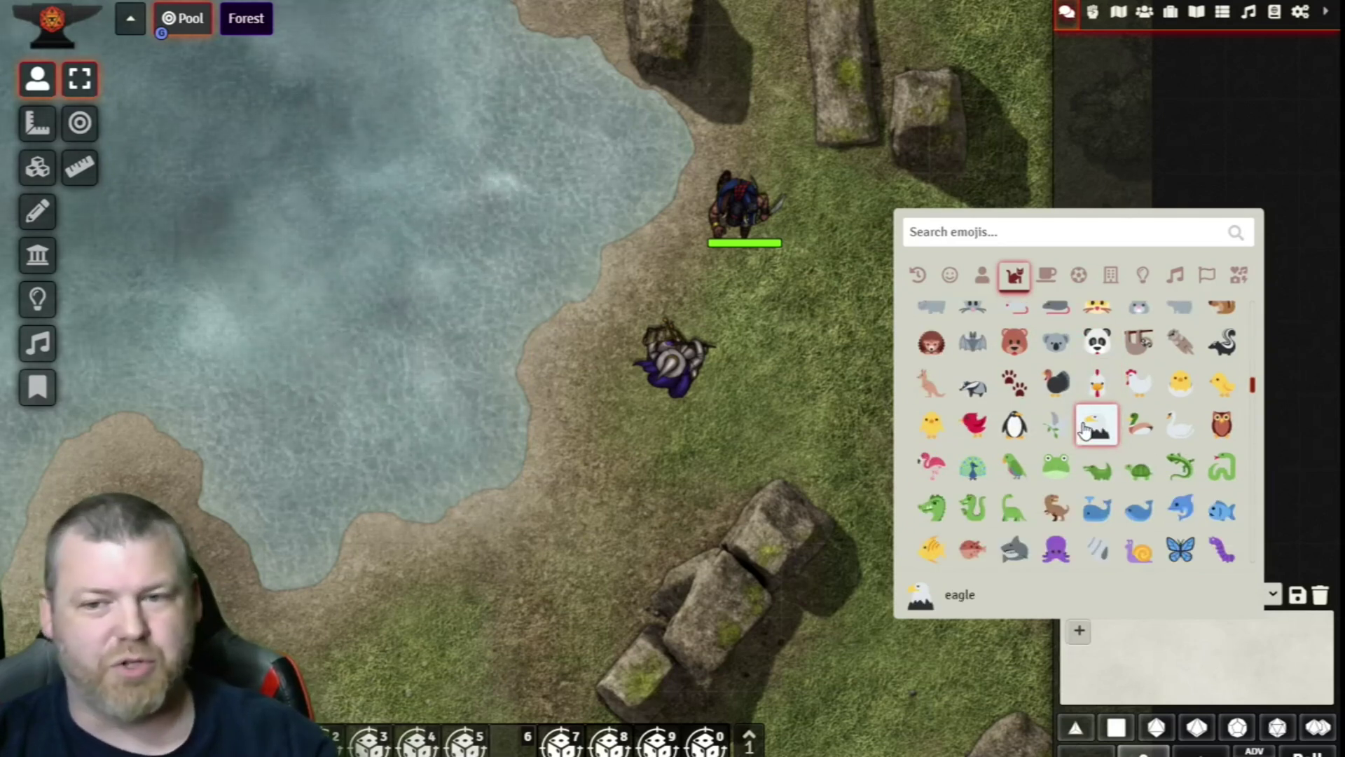
scroll(1084, 429, "down", 2)
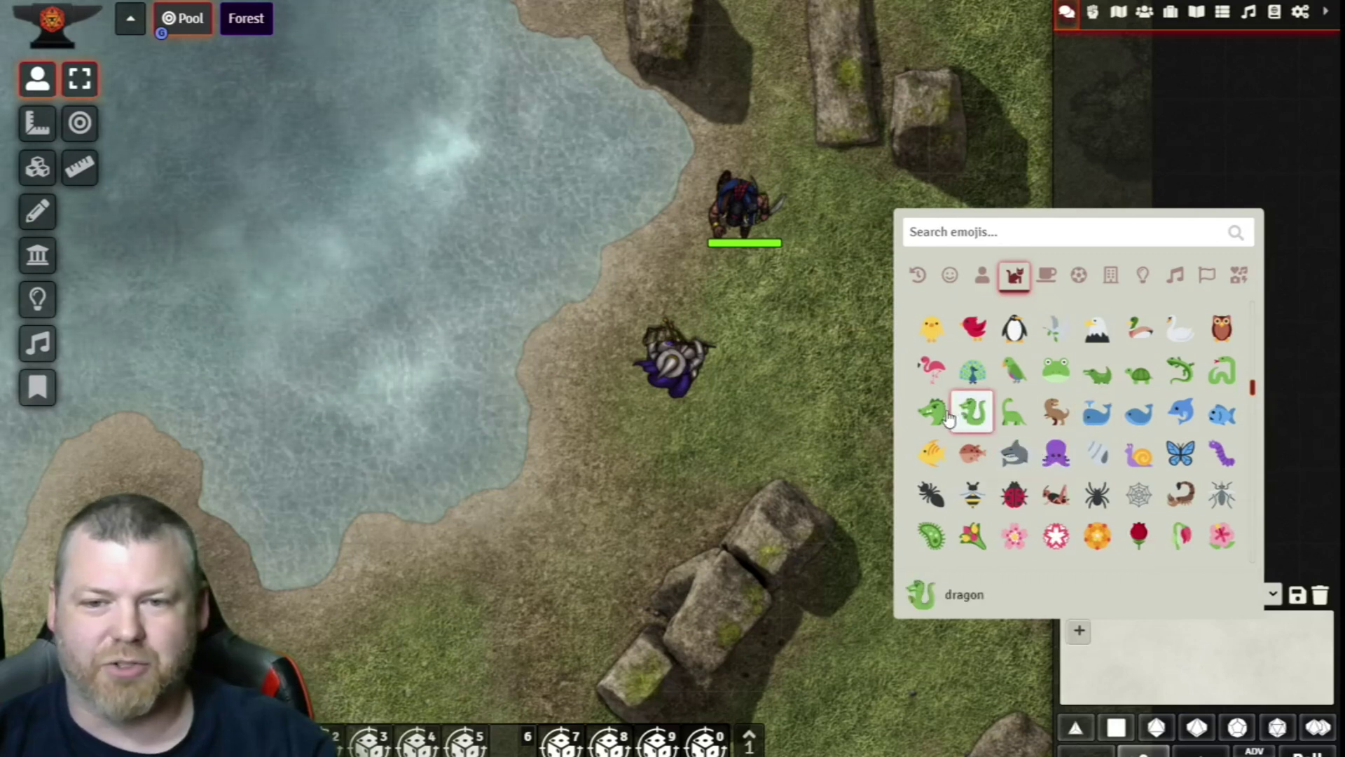
scroll(1142, 431, "down", 2)
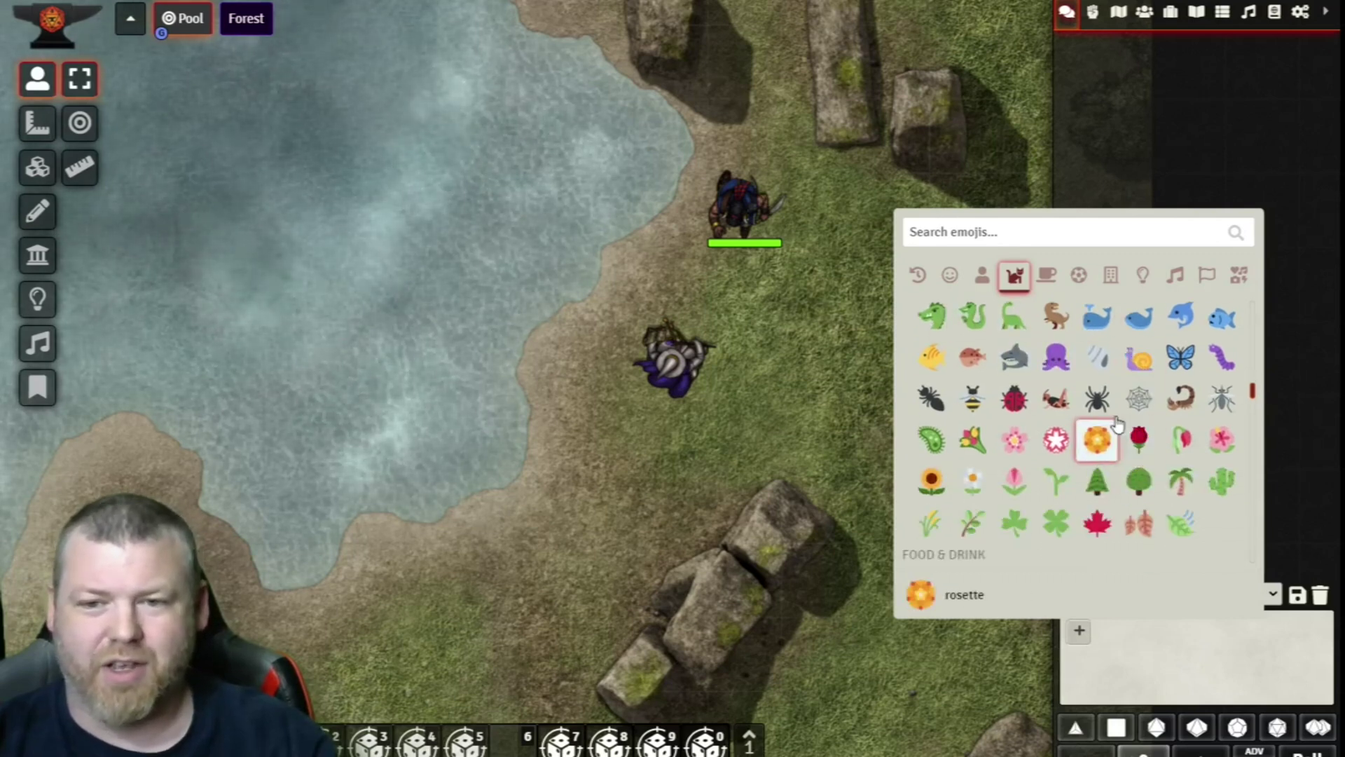
scroll(1149, 432, "down", 7)
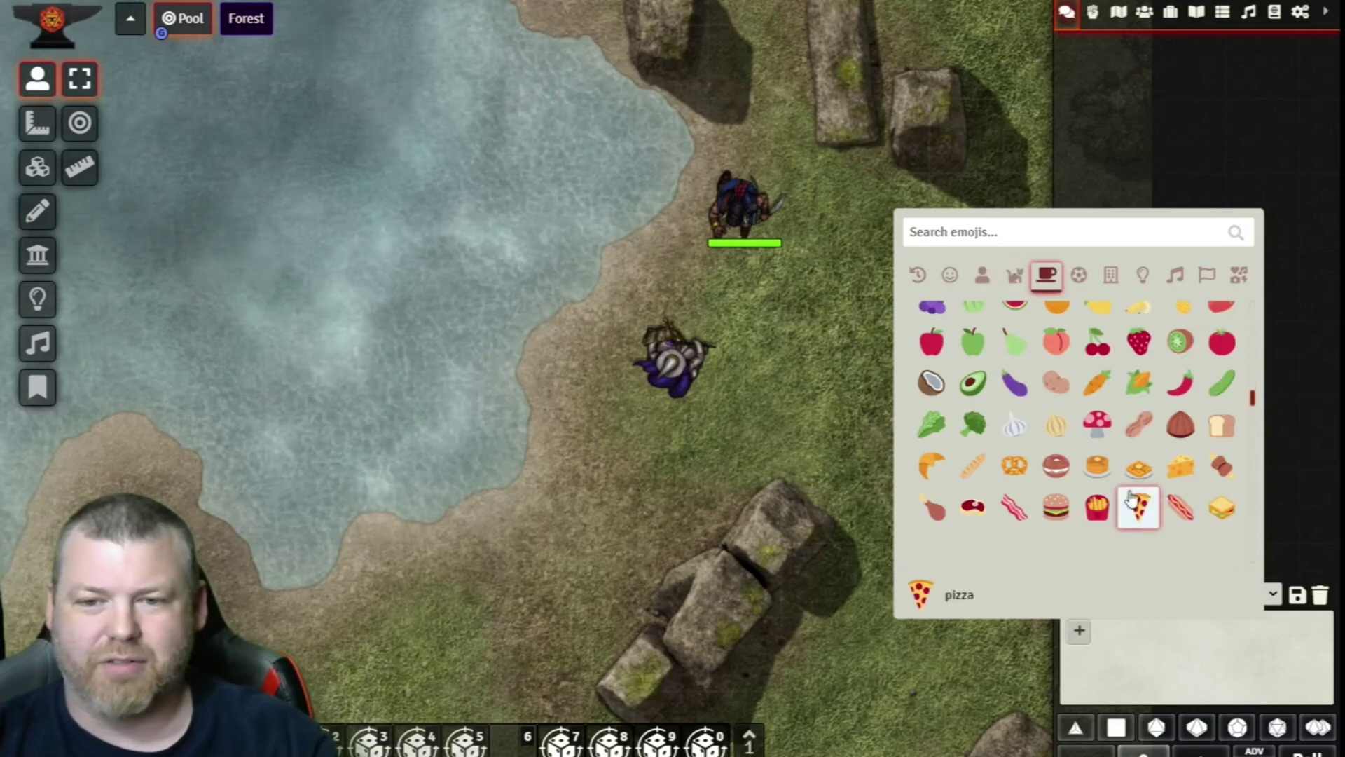
scroll(1147, 483, "down", 5)
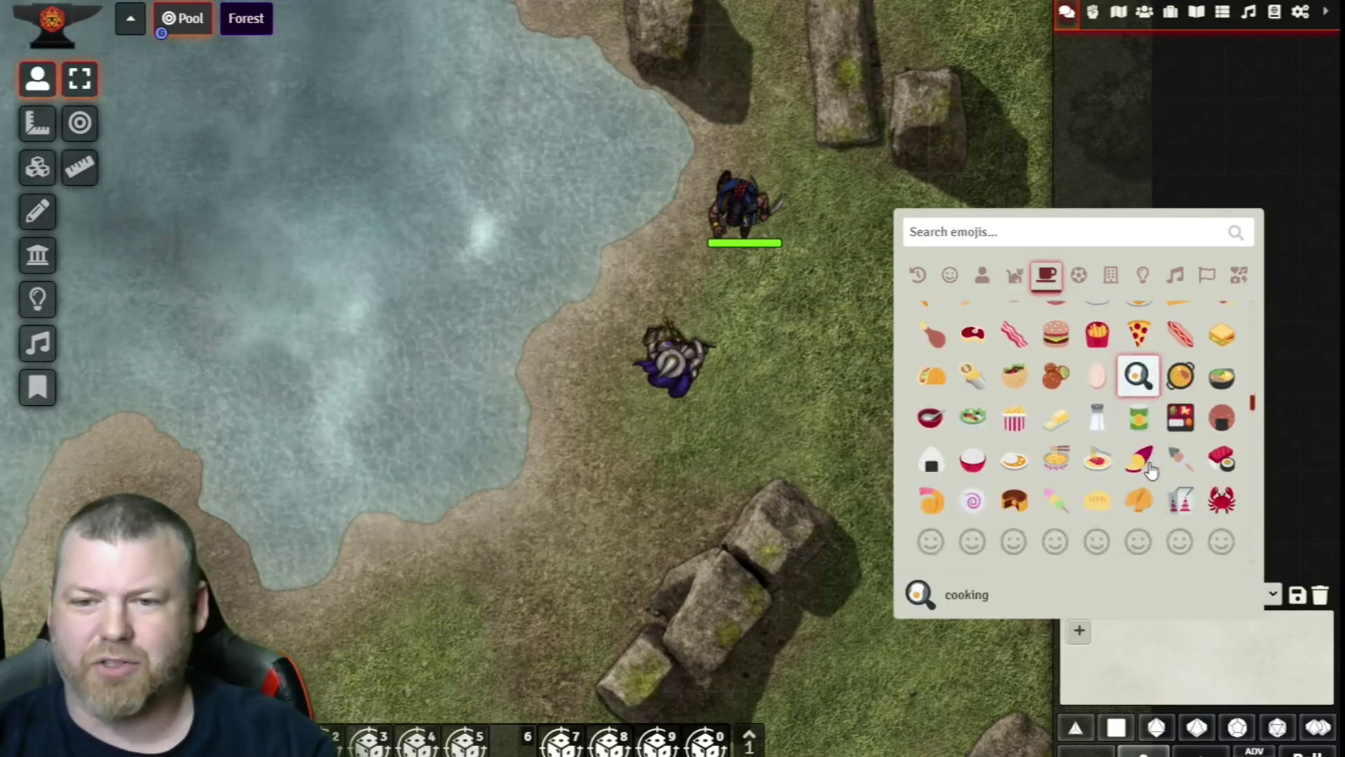
scroll(1149, 471, "down", 5)
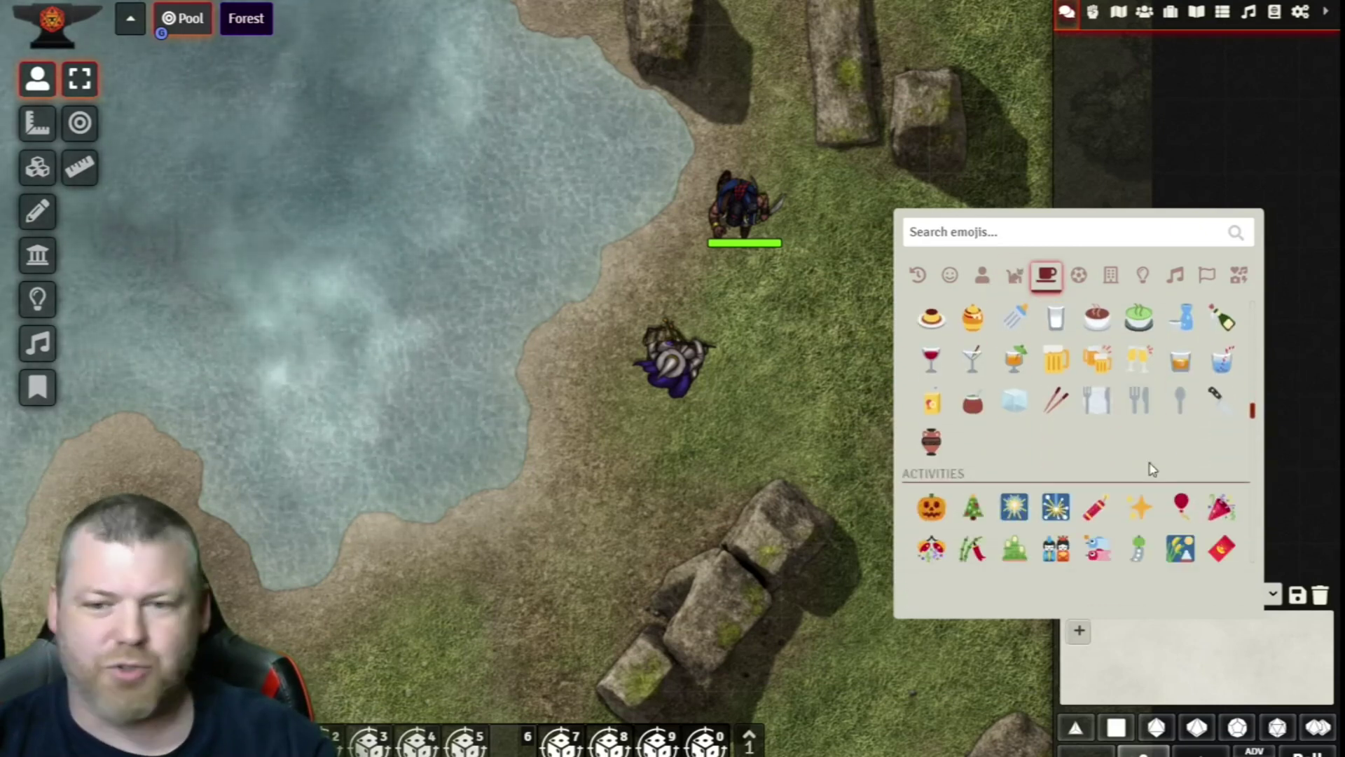
scroll(1149, 468, "down", 6)
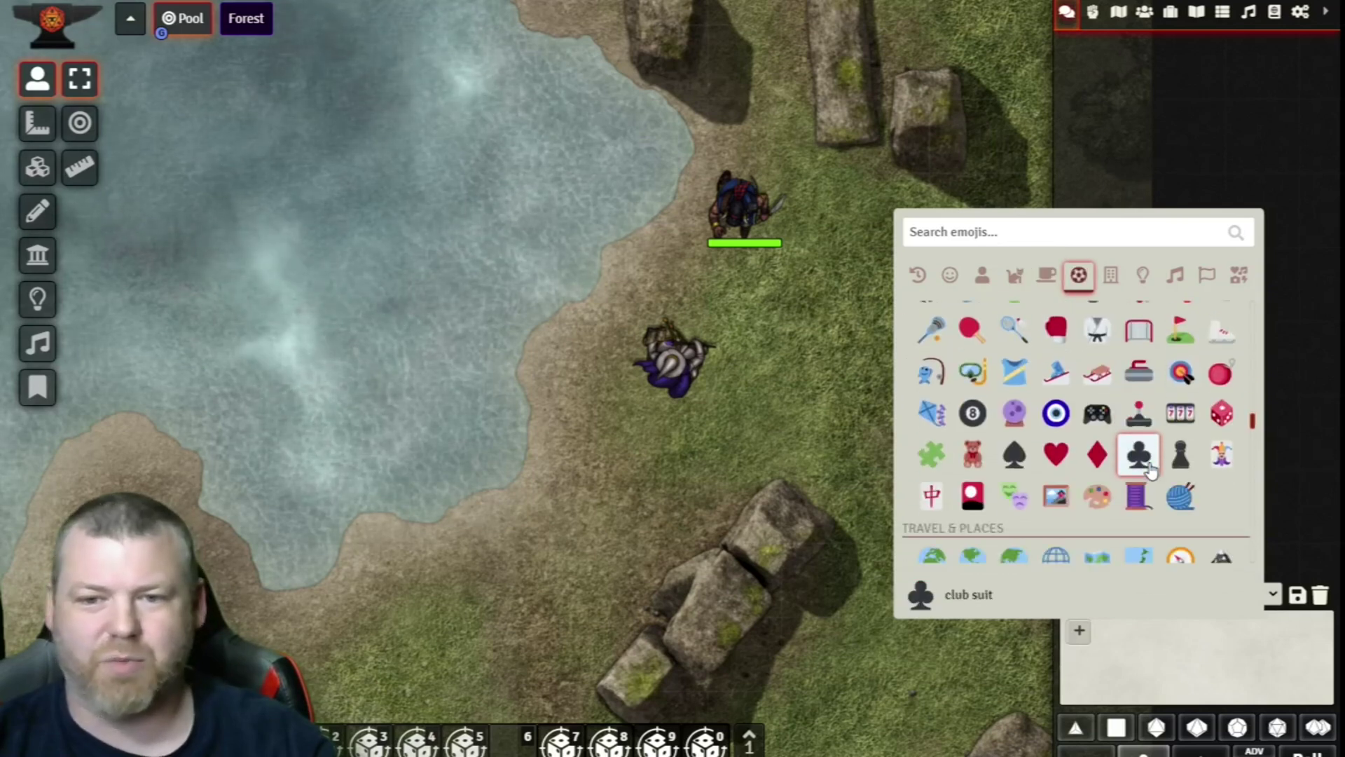
scroll(1142, 463, "down", 5)
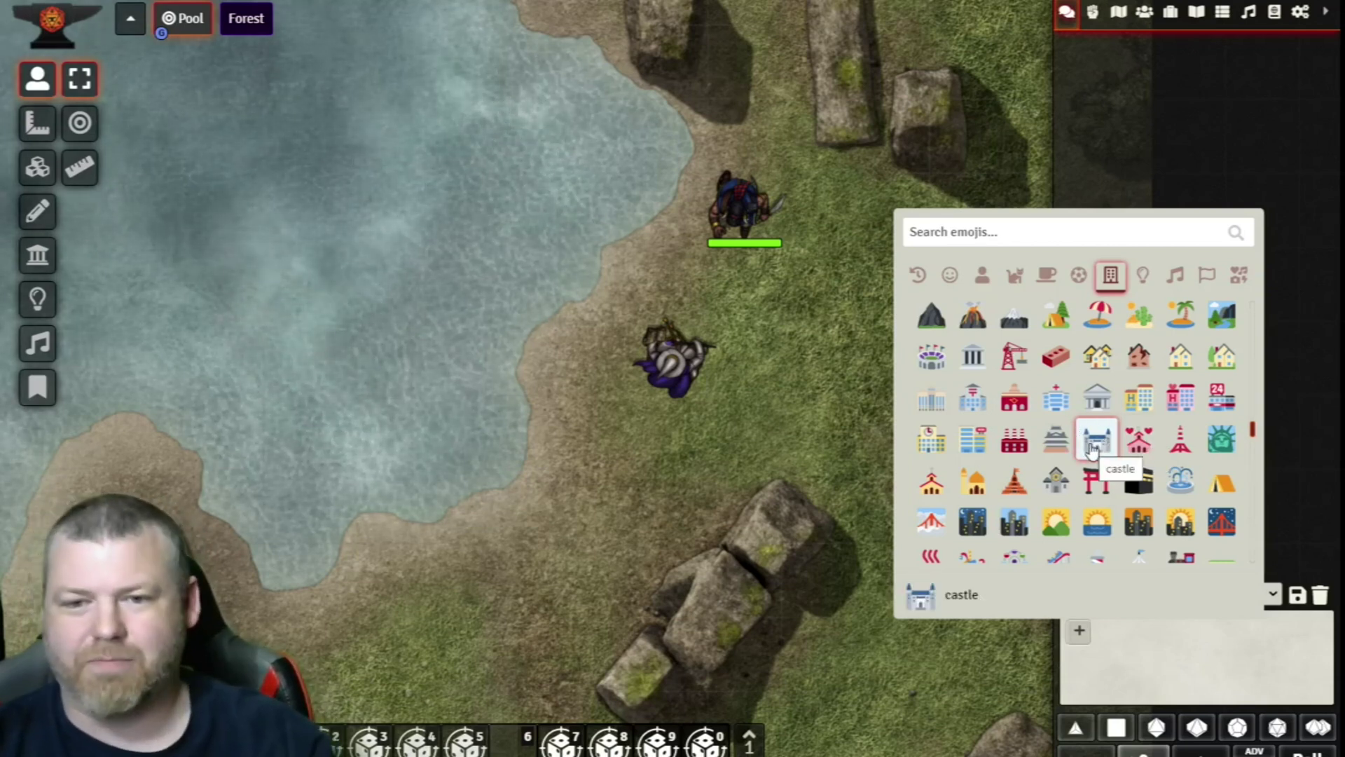
scroll(1091, 448, "down", 2)
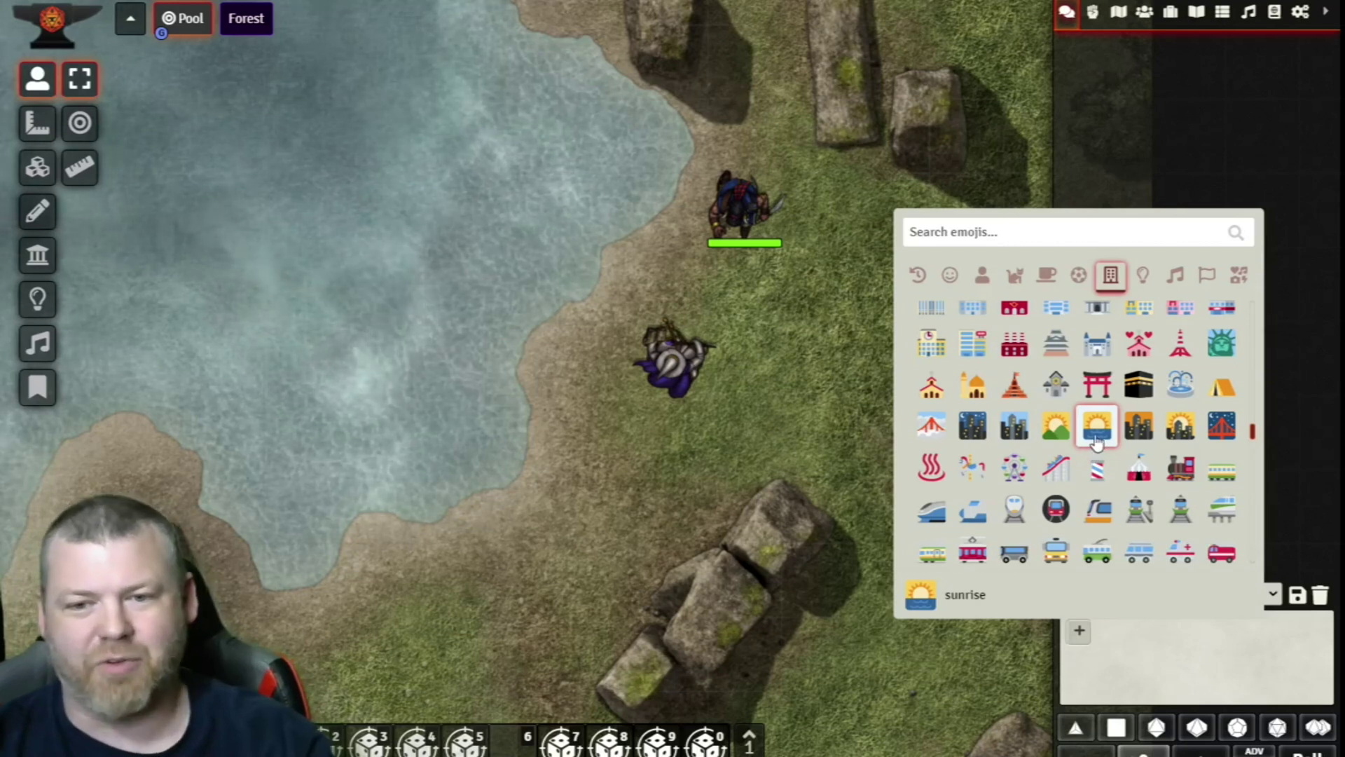
scroll(1097, 438, "down", 5)
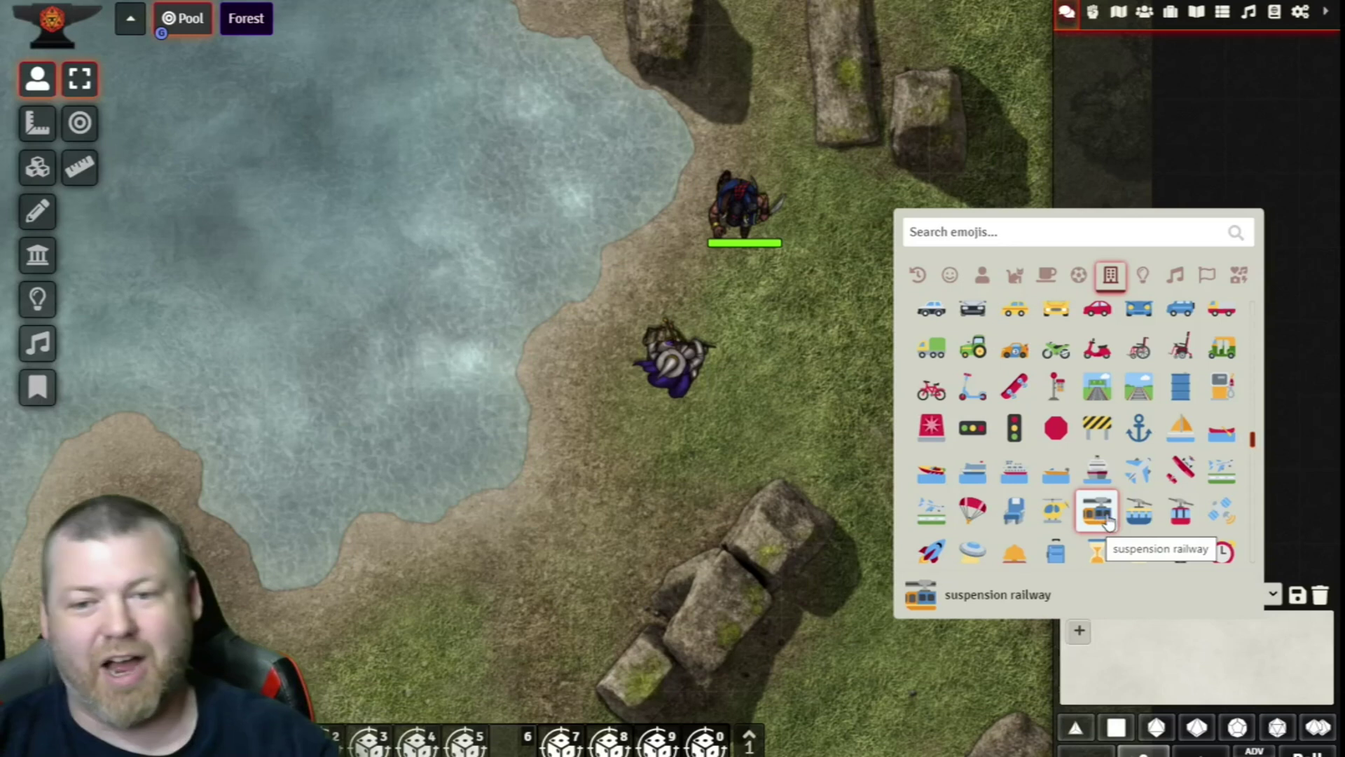
scroll(1119, 515, "down", 3)
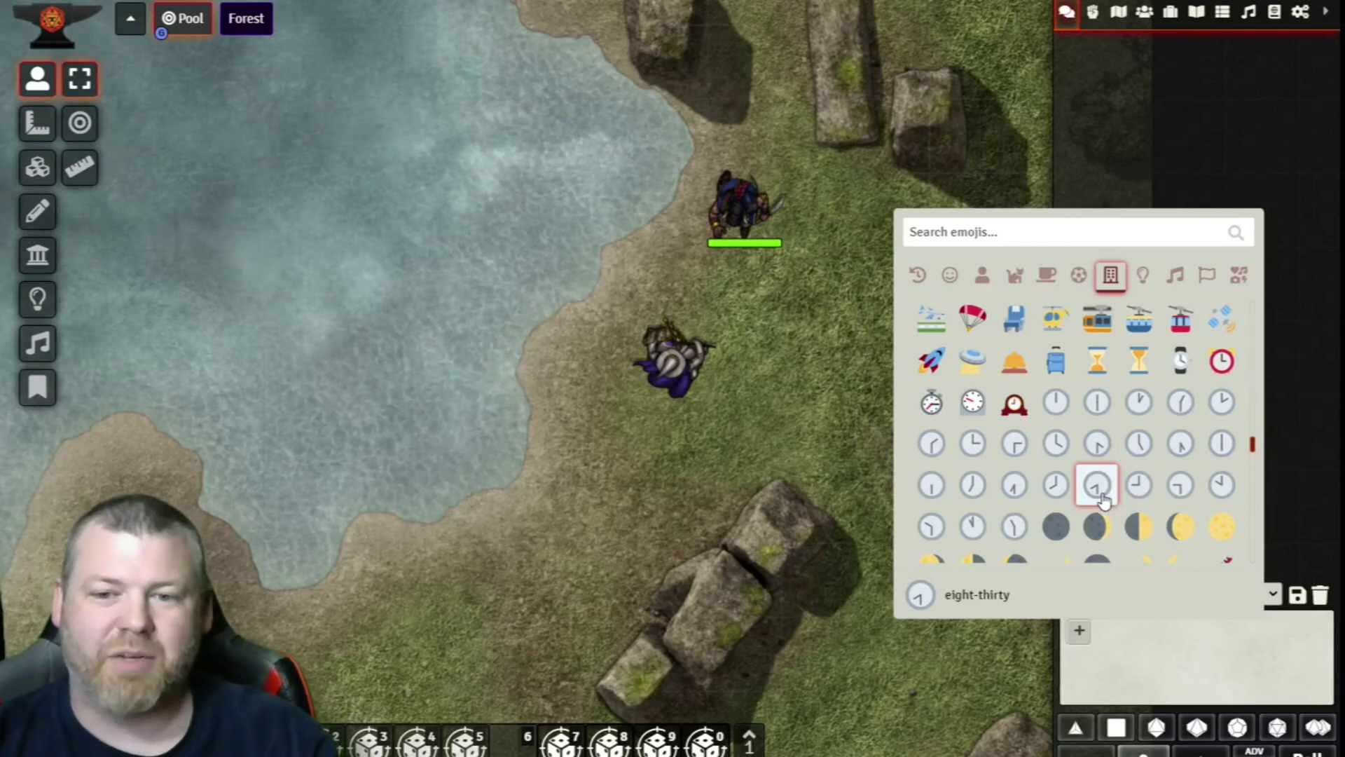
scroll(1105, 496, "down", 5)
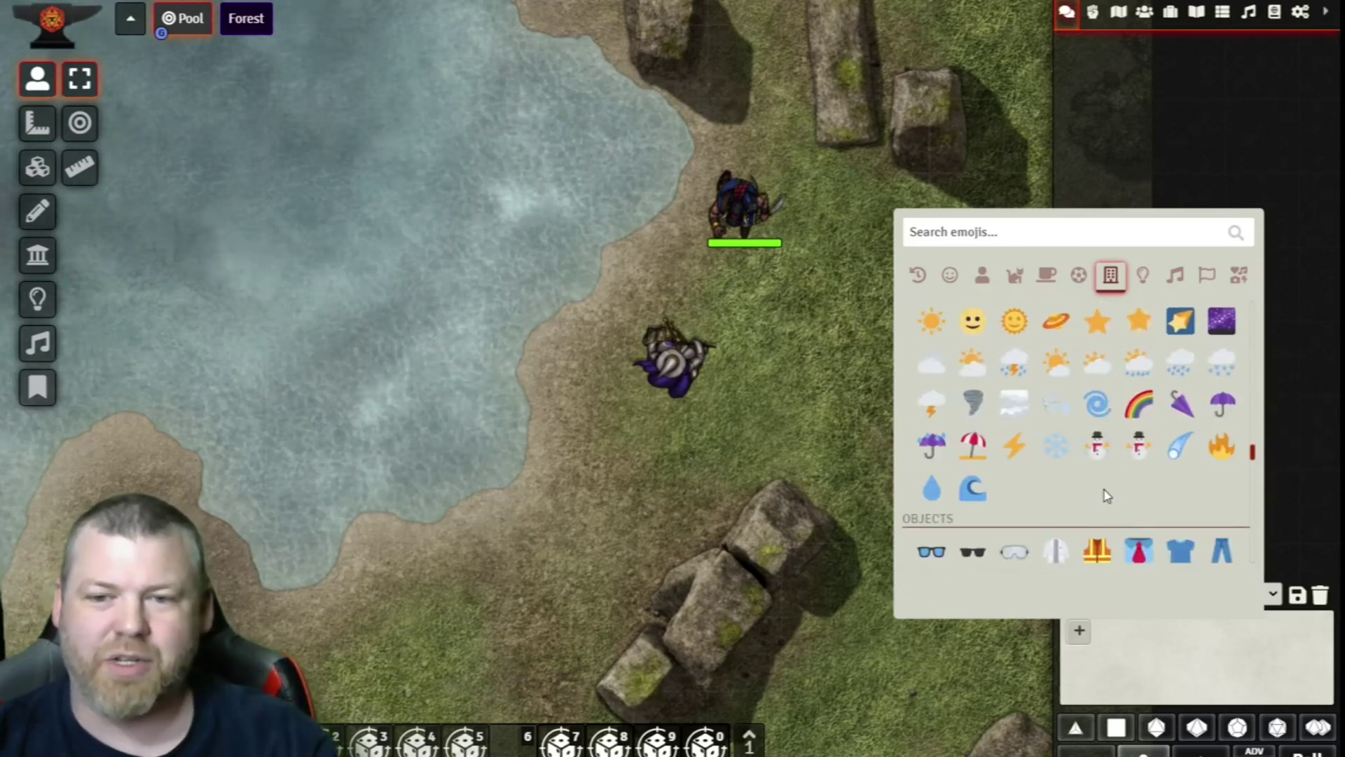
scroll(1105, 495, "down", 2)
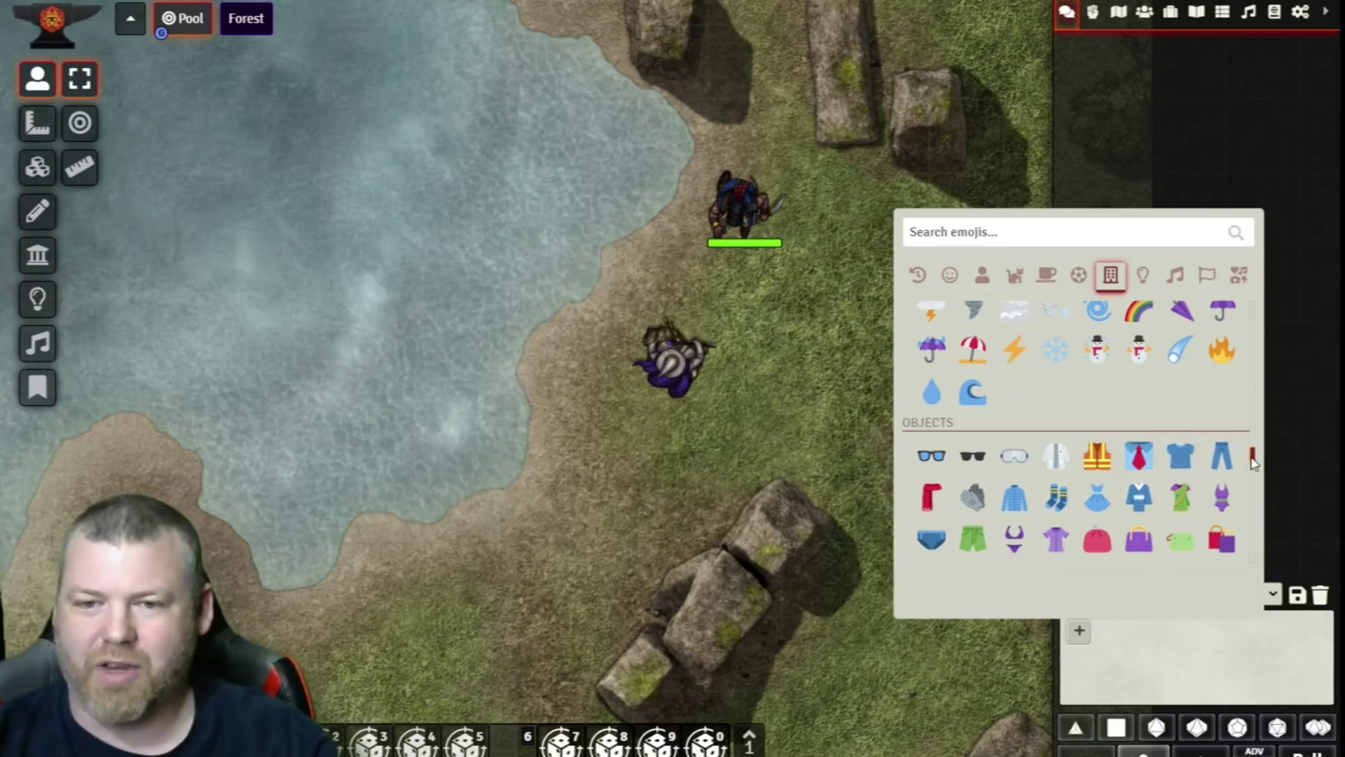
Add the face-with-hand-over-mouth emoji to the chat message box
left_click(1078, 631)
left_click(1079, 630)
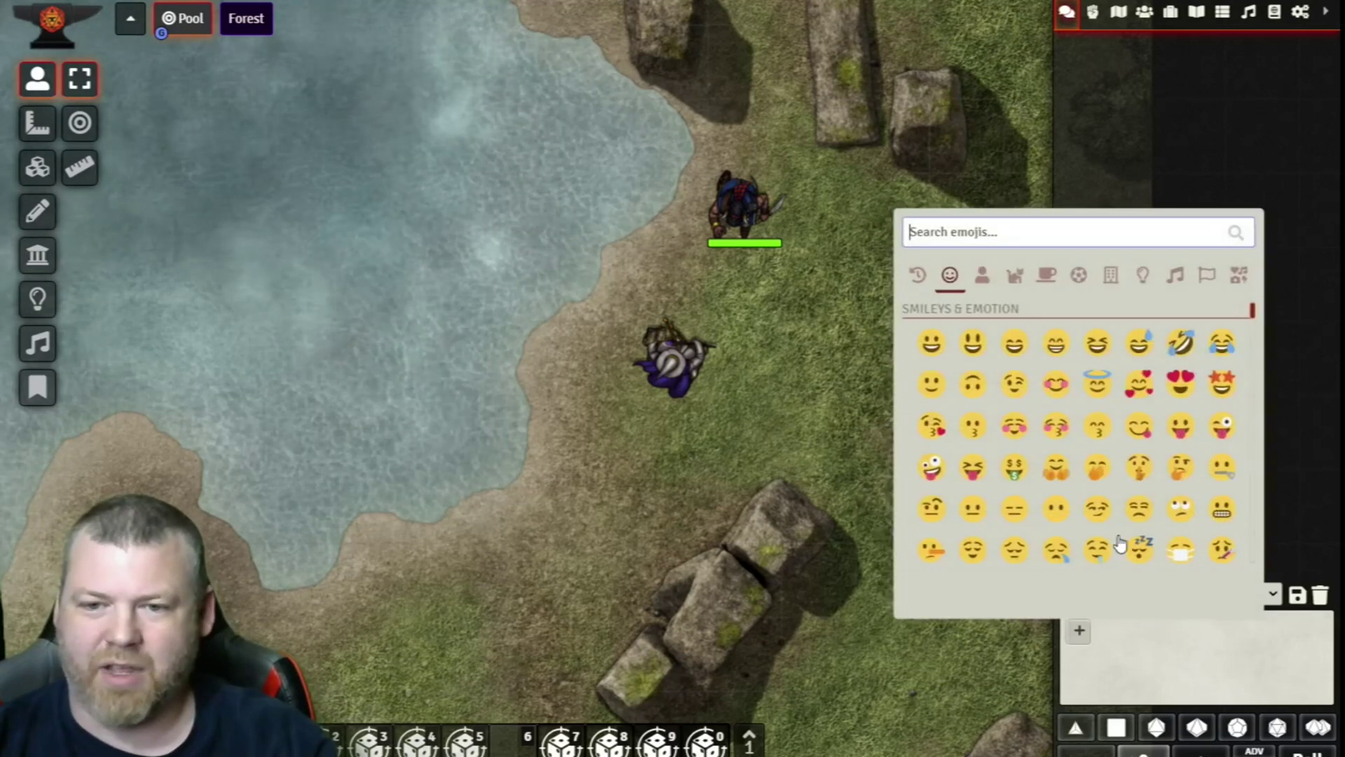
left_click(1099, 465)
Add an hourglass emoji from the Travel category after the smiley
left_click(1078, 633)
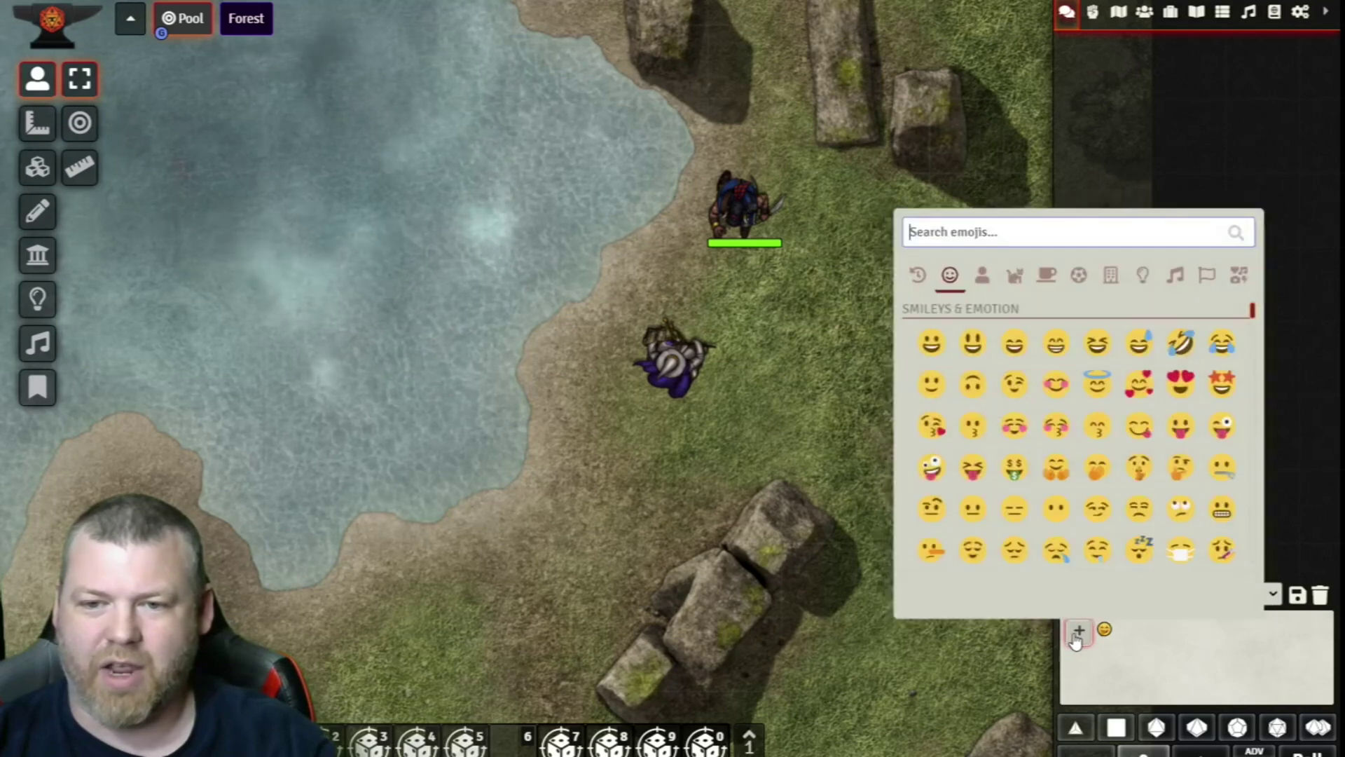
scroll(1195, 430, "down", 5)
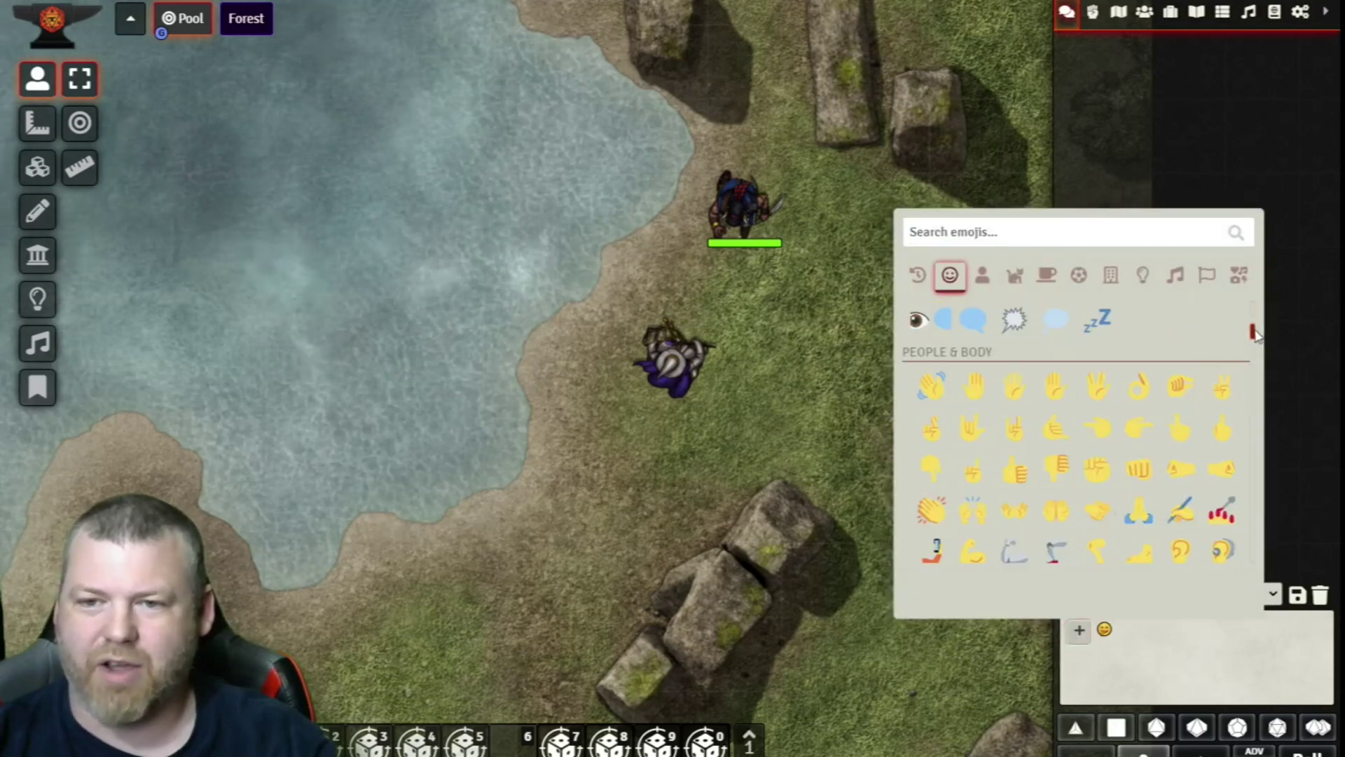
scroll(1083, 480, "down", 15)
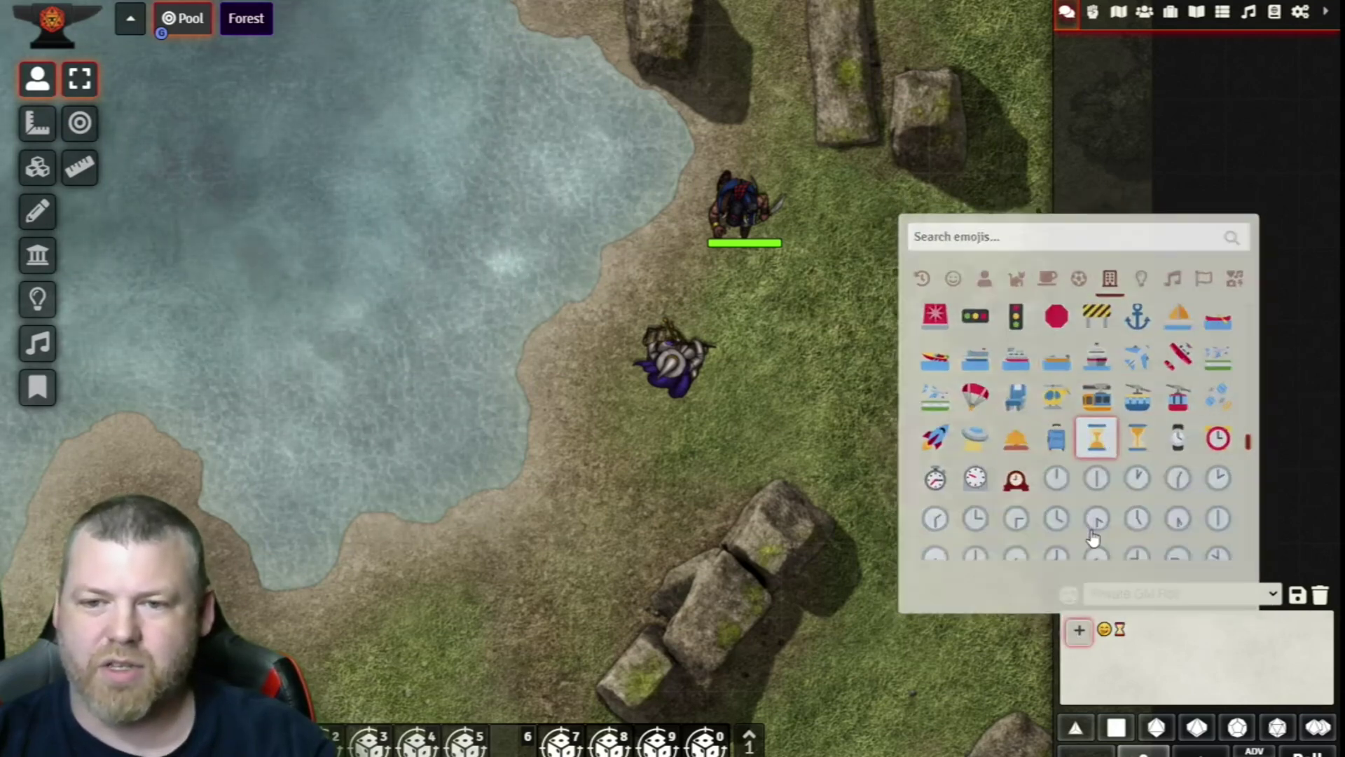
left_click(1097, 439)
left_click(1079, 633)
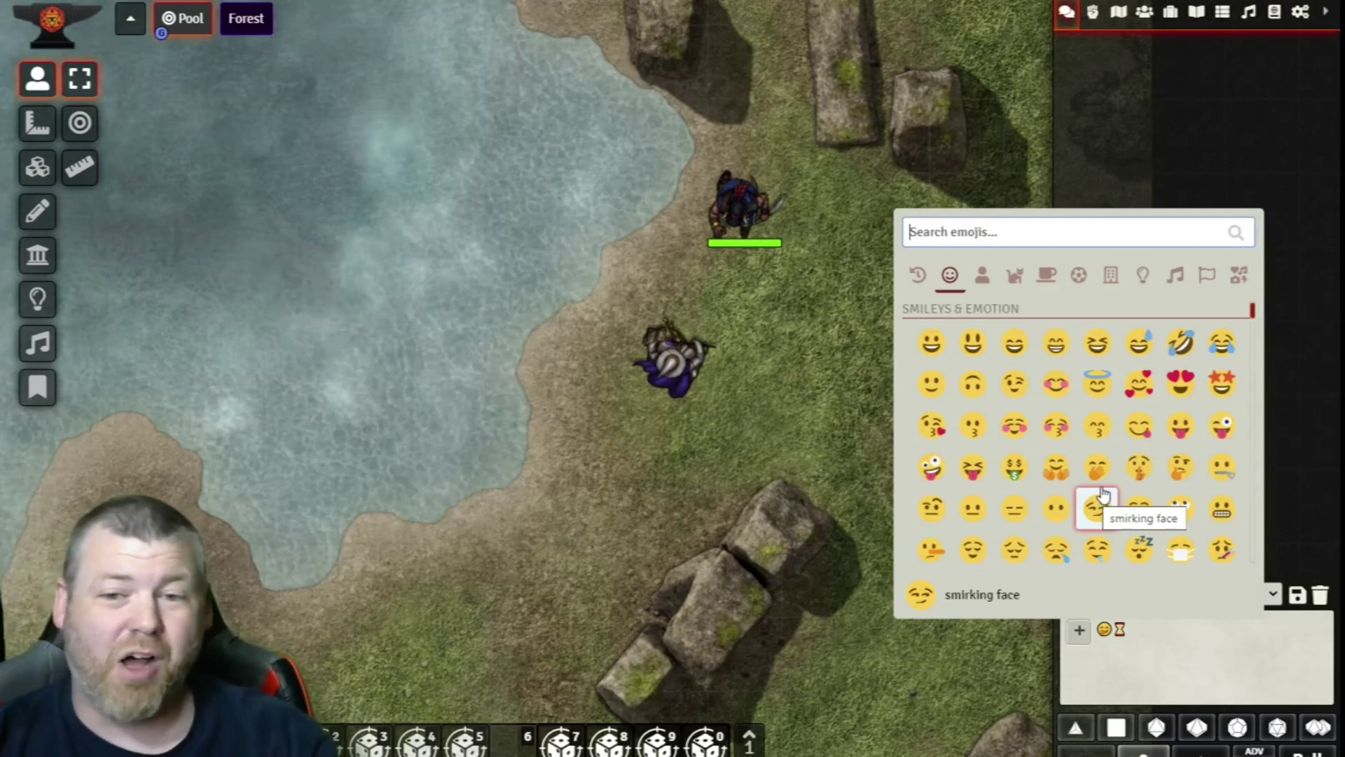
scroll(1100, 497, "up", 2)
scroll(1100, 490, "up", 1)
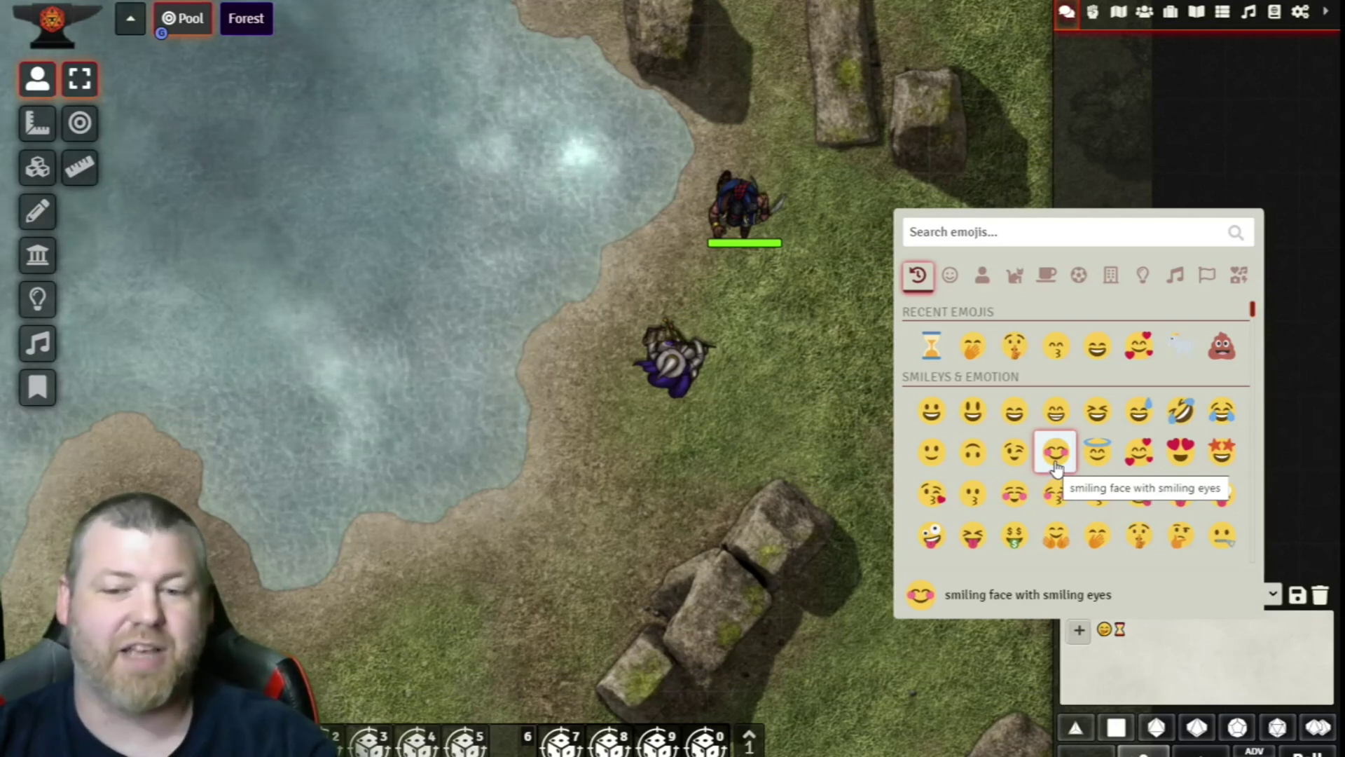
Roll the Bandit Captain's Athletics check with advantage (2d20kh + 4), getting 12
left_click(1282, 418)
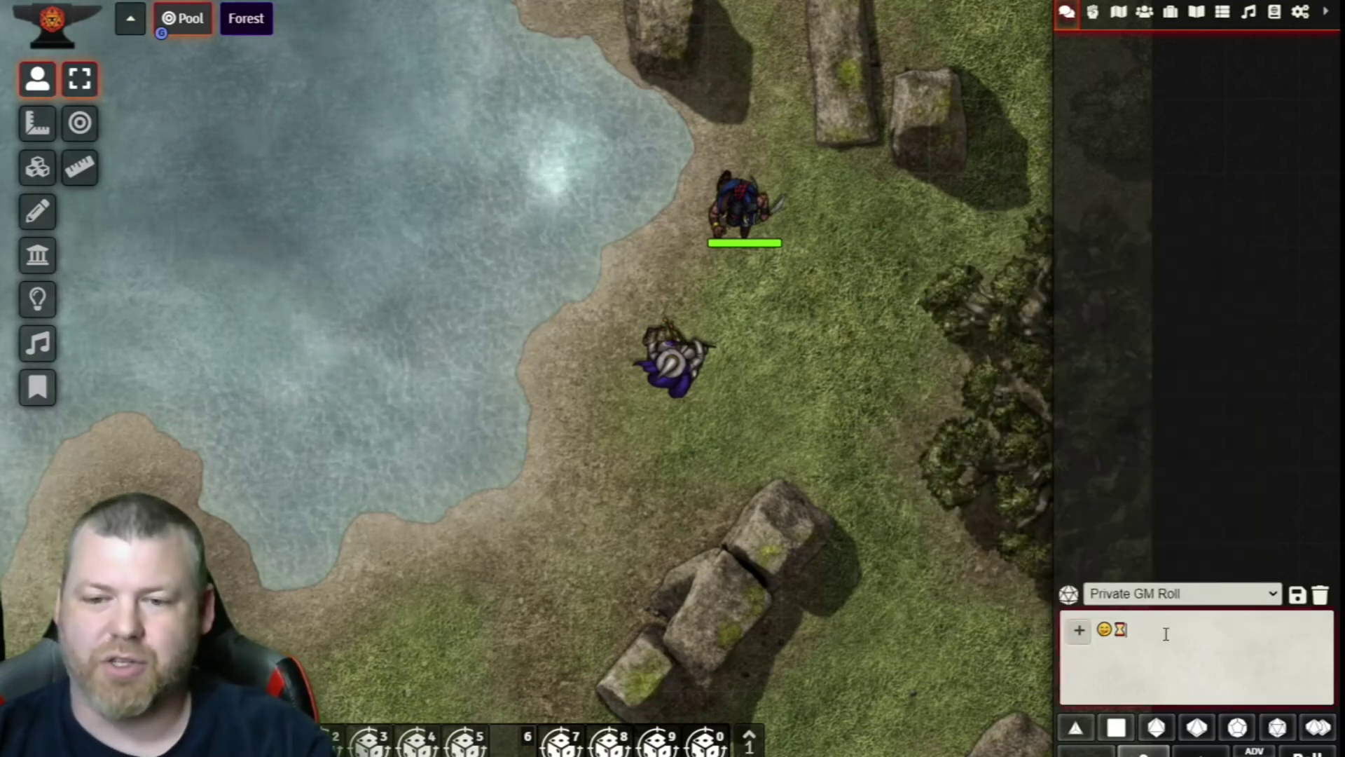
double_click(741, 217)
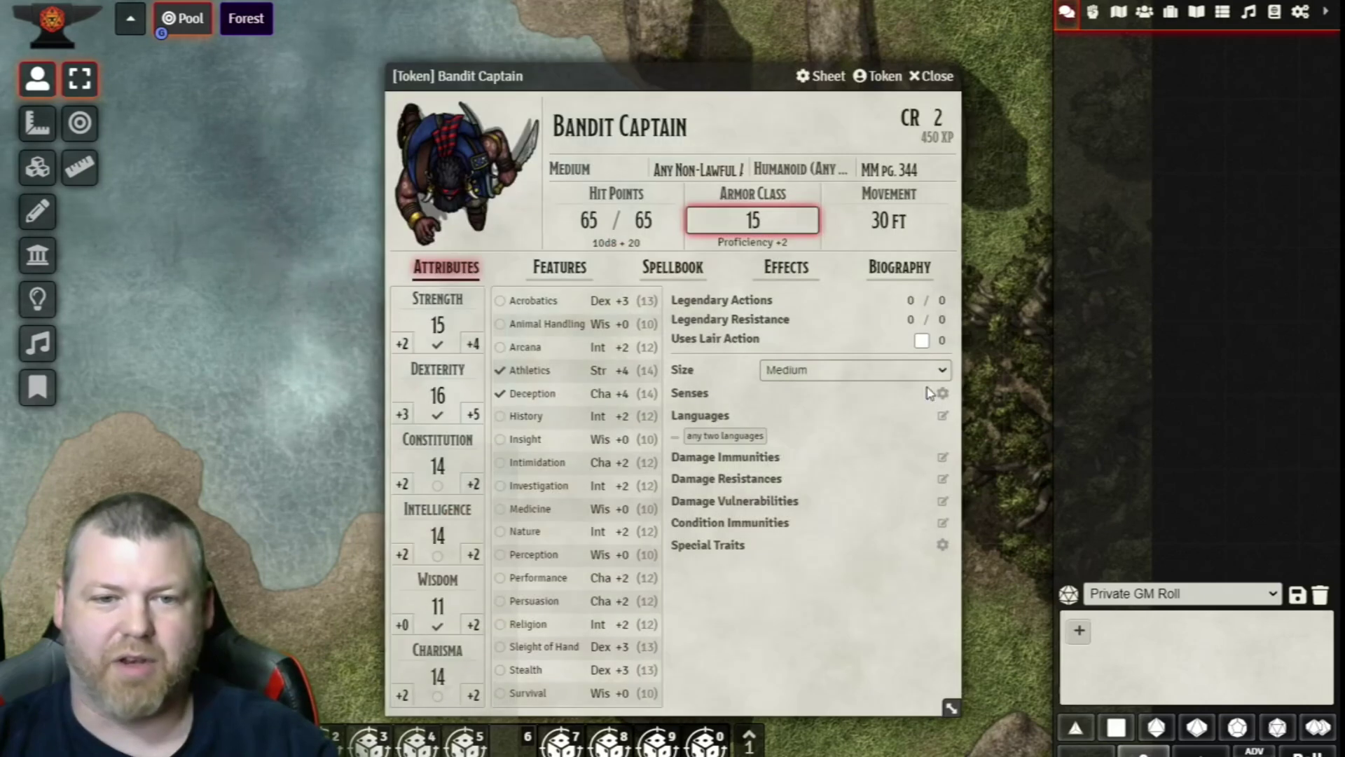
left_click(541, 372)
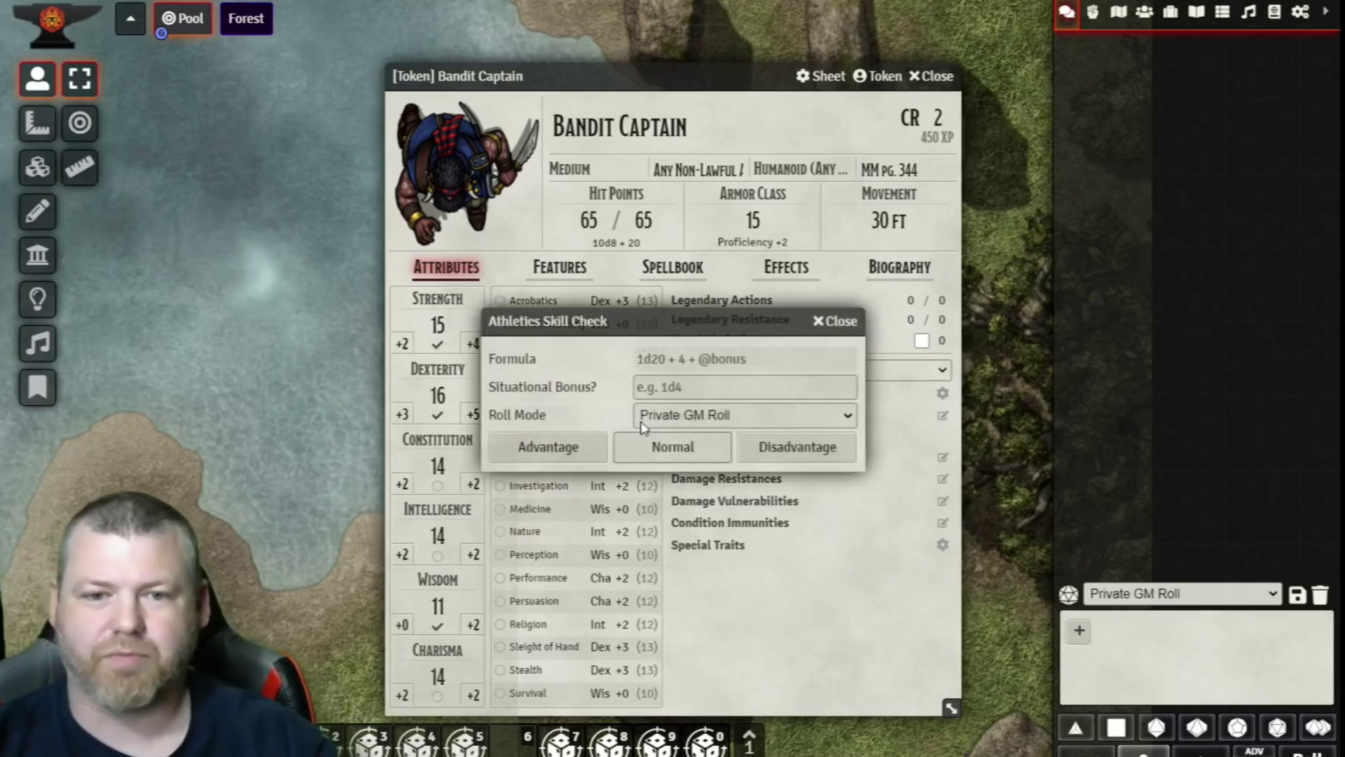
left_click(581, 451)
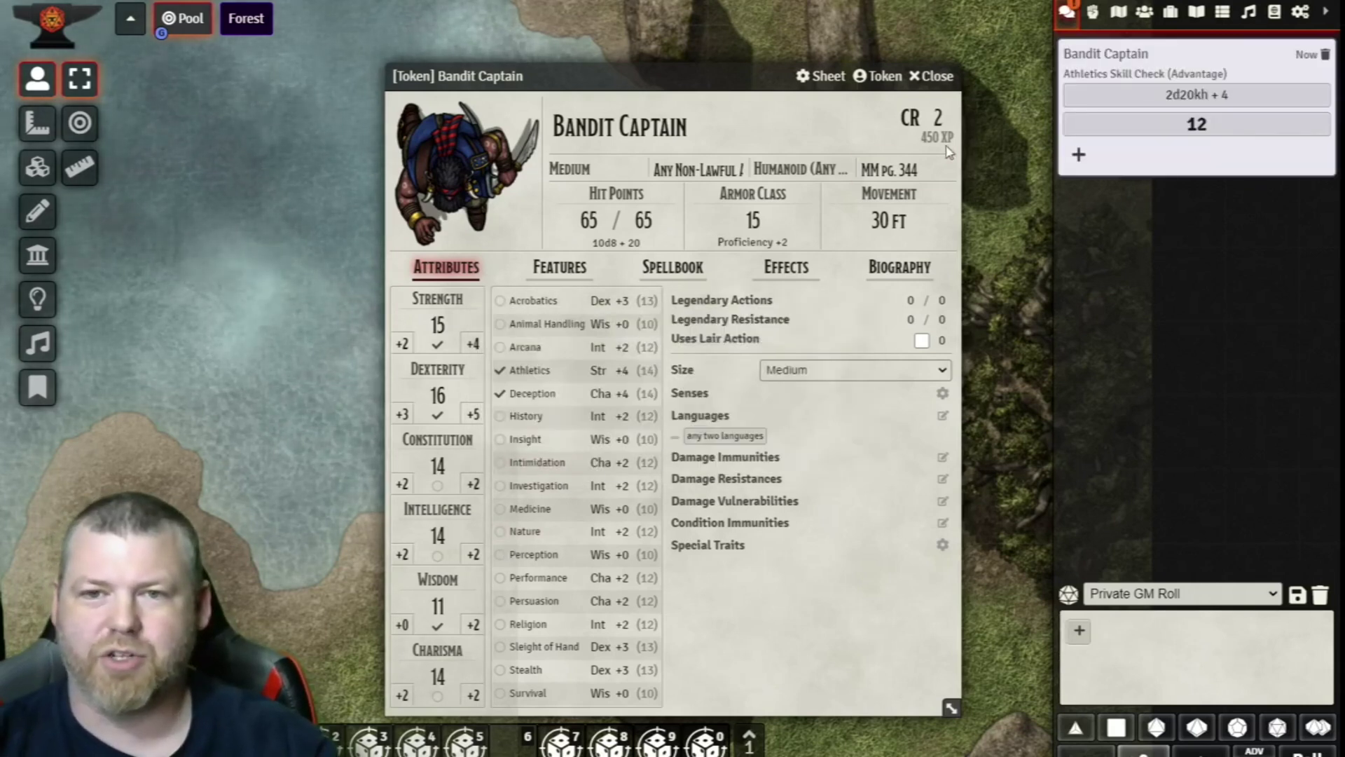
left_click(935, 75)
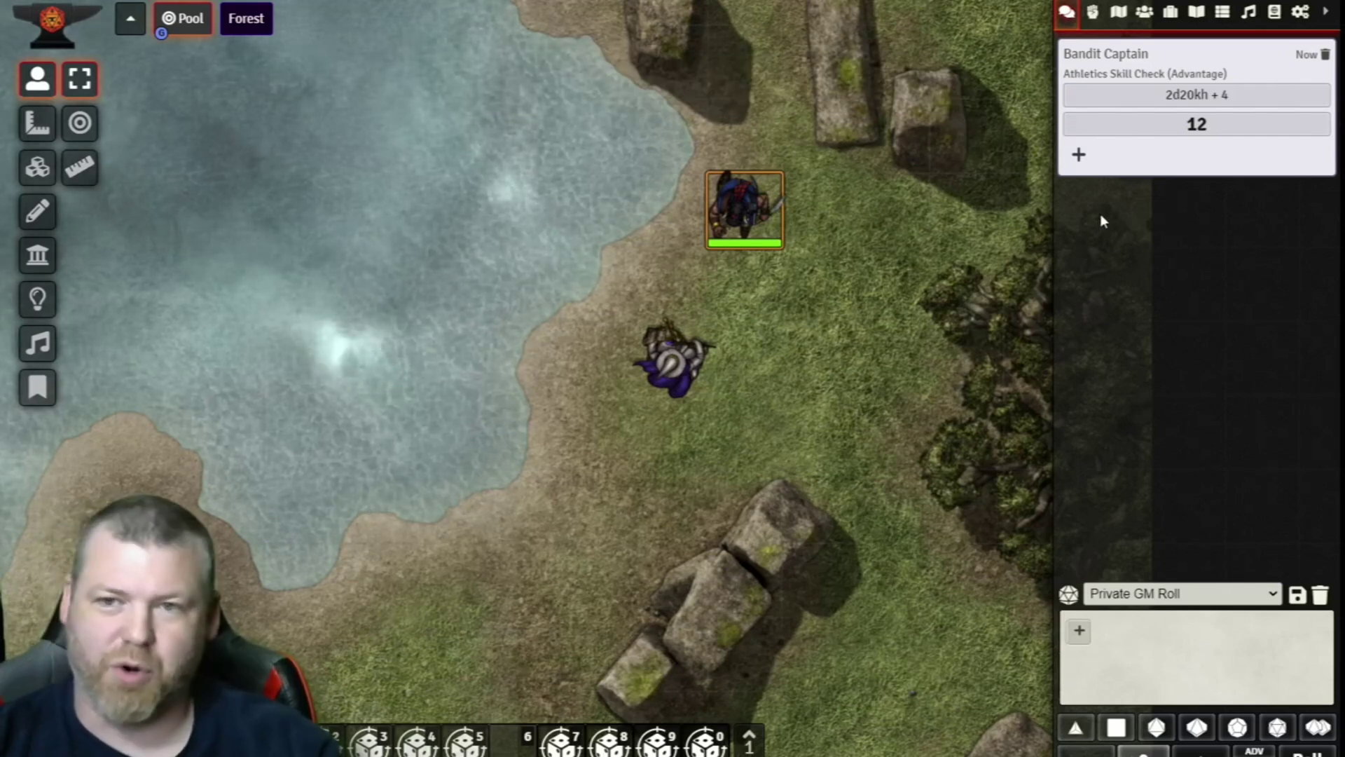
Add a crying-face reaction to the Bandit Captain's Athletics roll of 12
left_click(1079, 156)
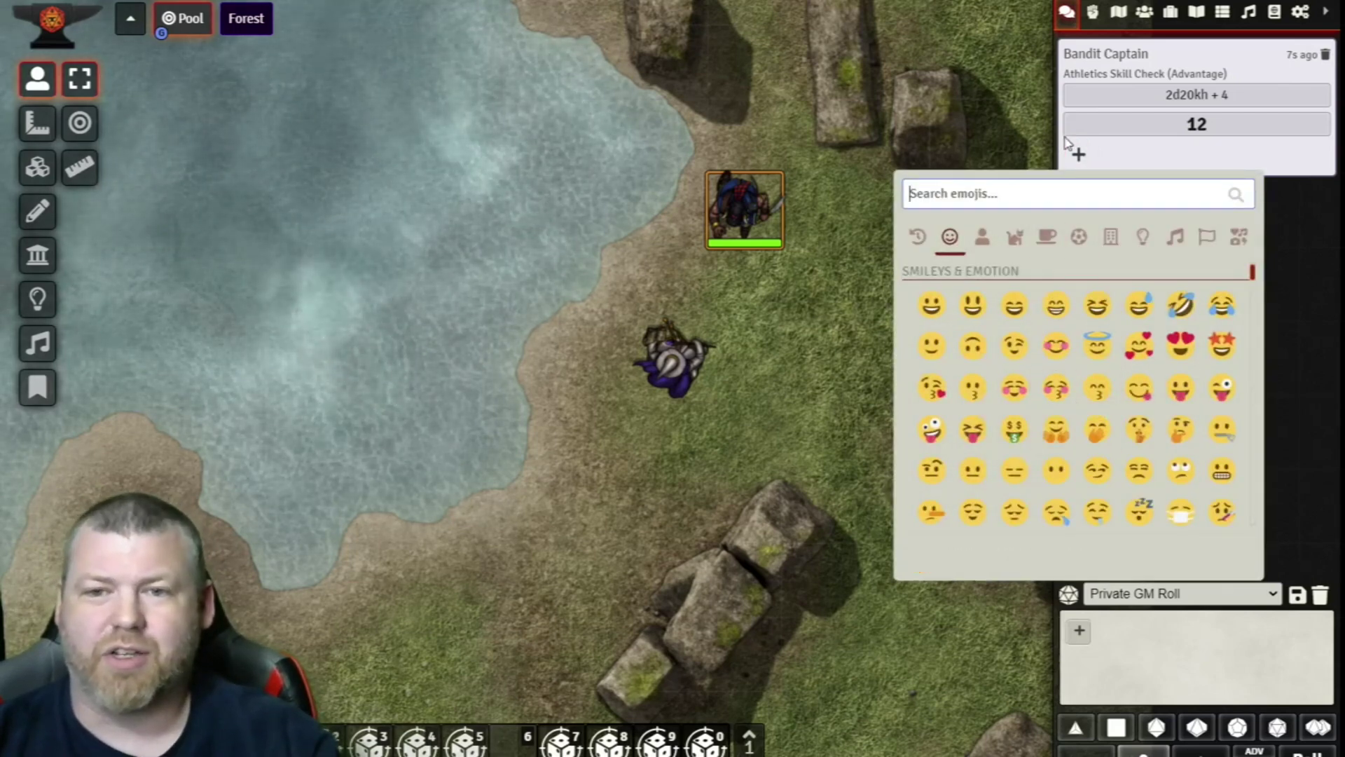
scroll(1085, 400, "down", 1)
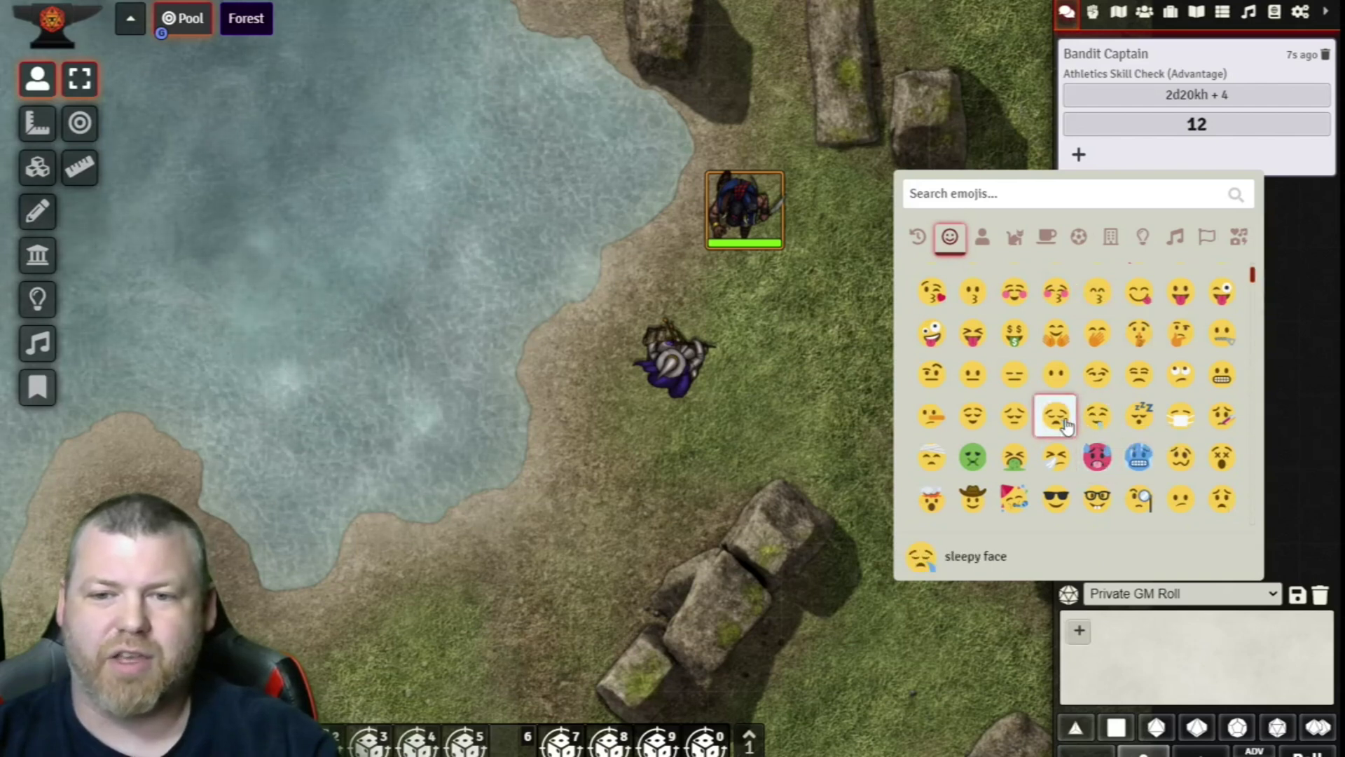
scroll(1097, 424, "down", 2)
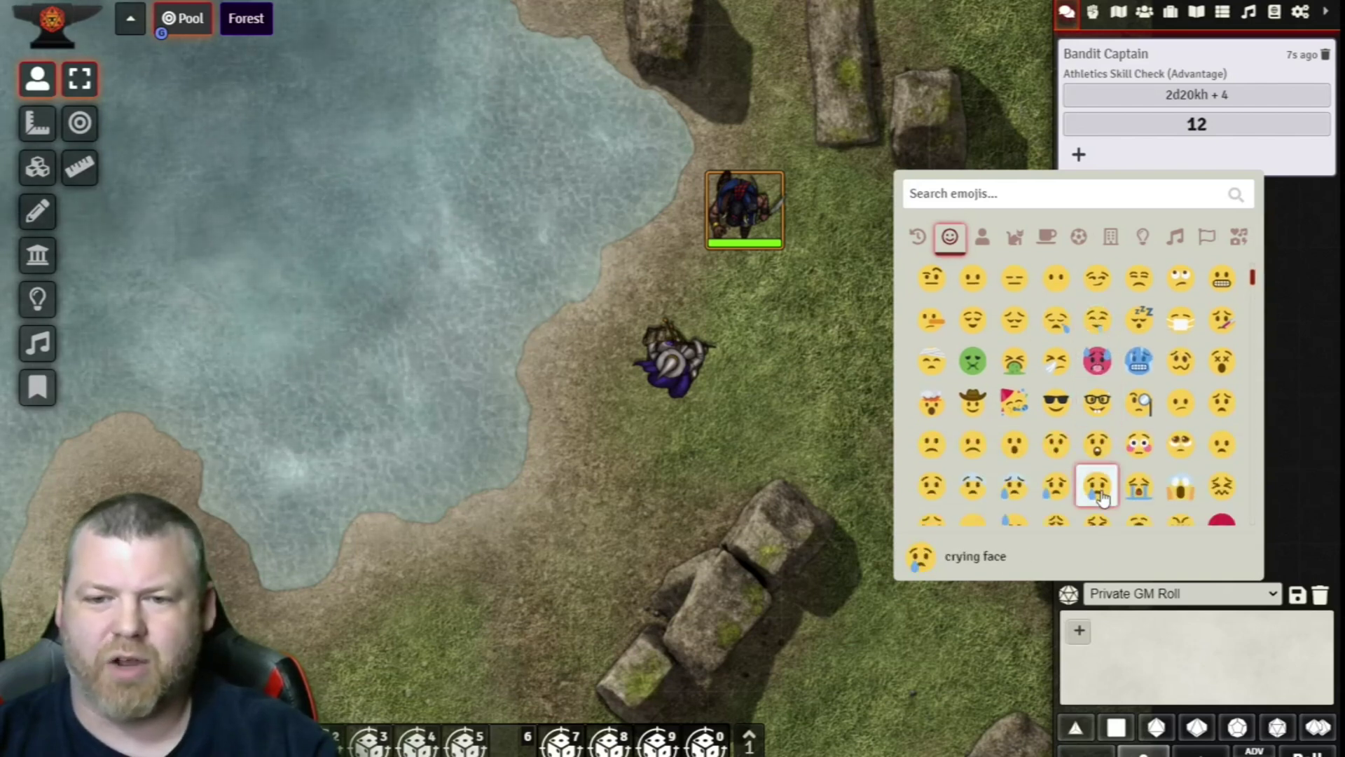
left_click(1099, 490)
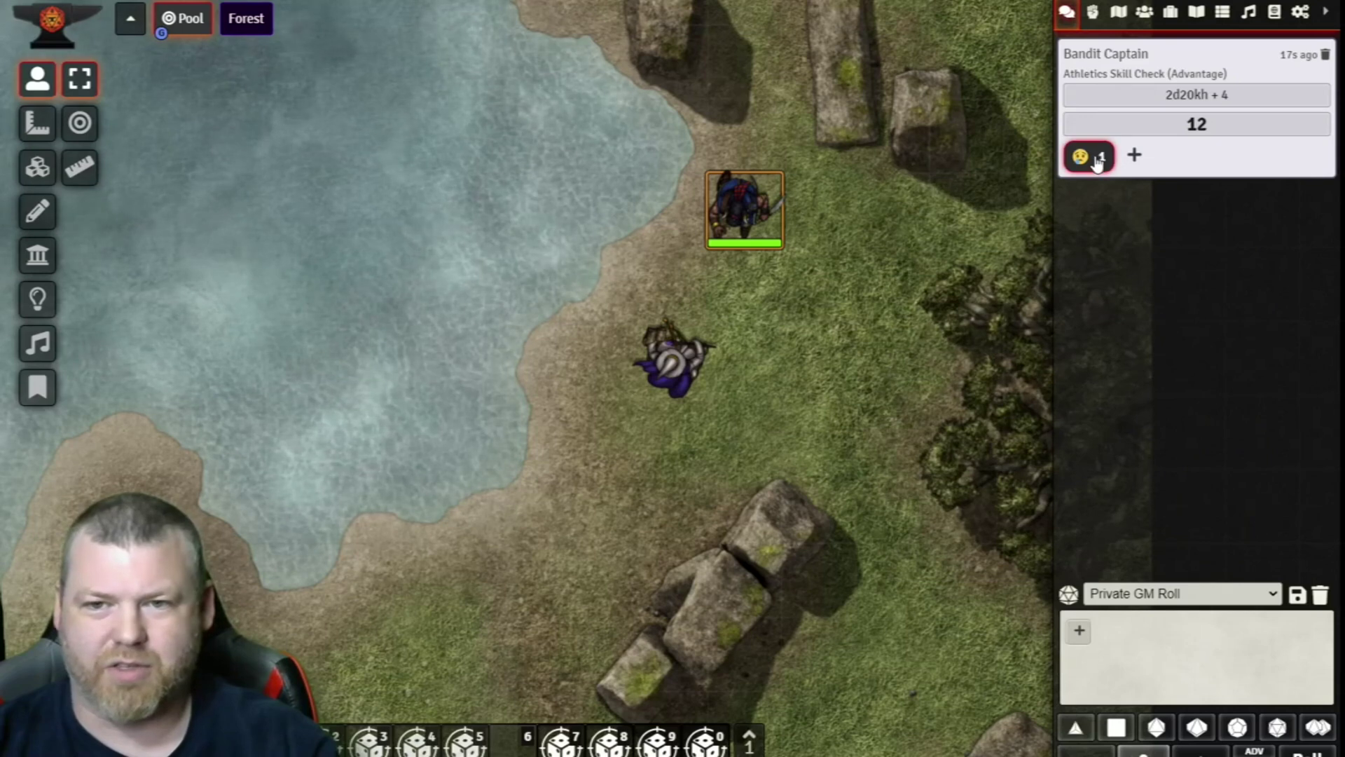